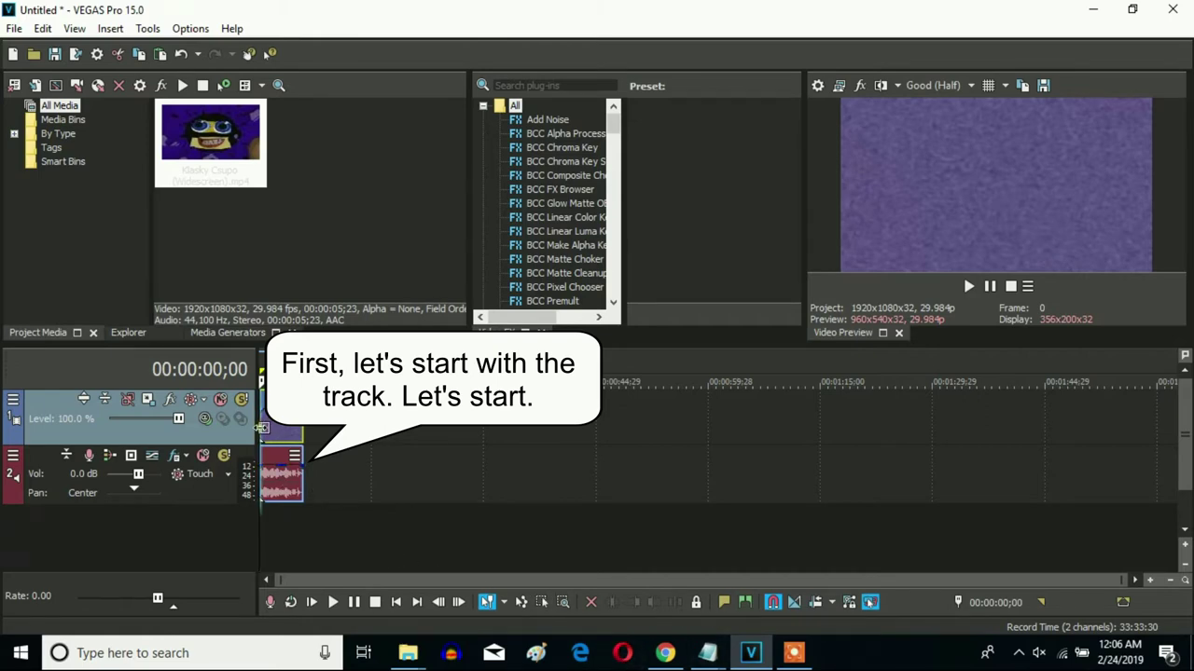
- Render the project's audio in Wave (Microsoft) format with the Default Template, naming the file Klasky Csupo
scroll(280, 448, "up", 5)
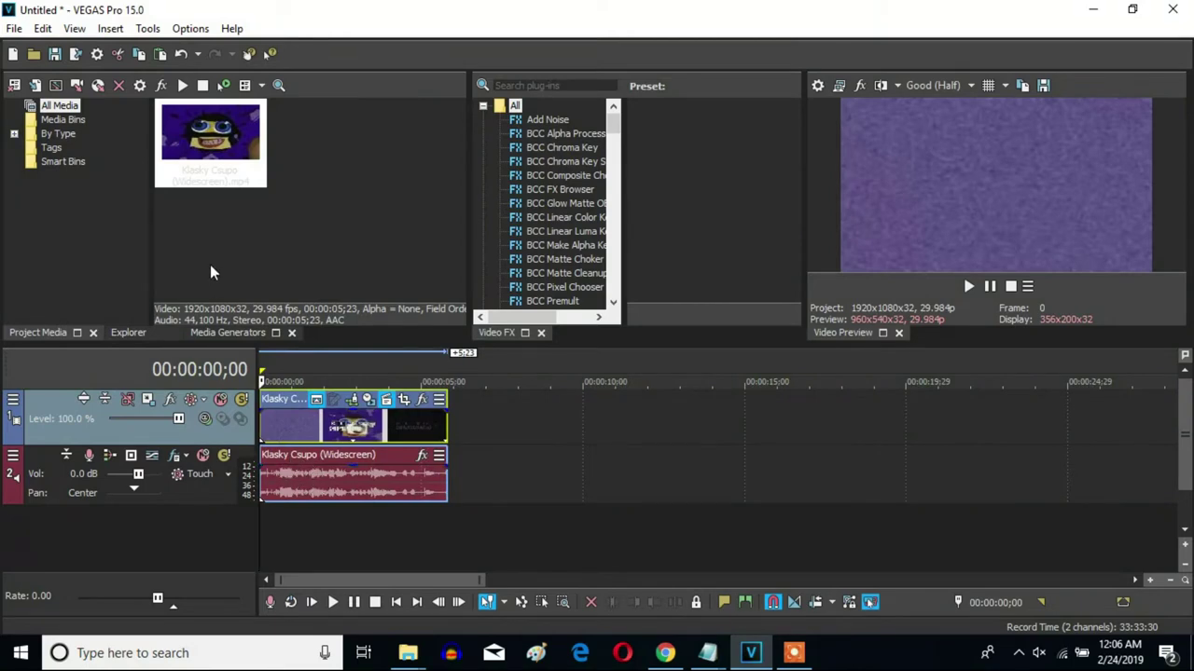
left_click(14, 29)
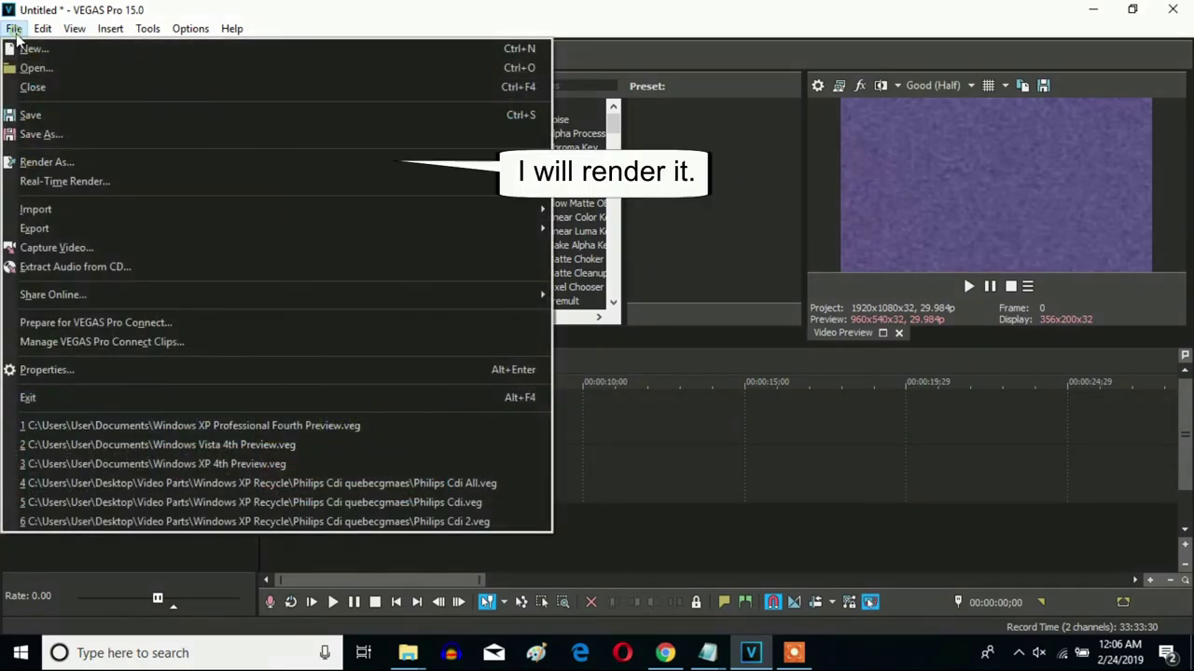
left_click(94, 167)
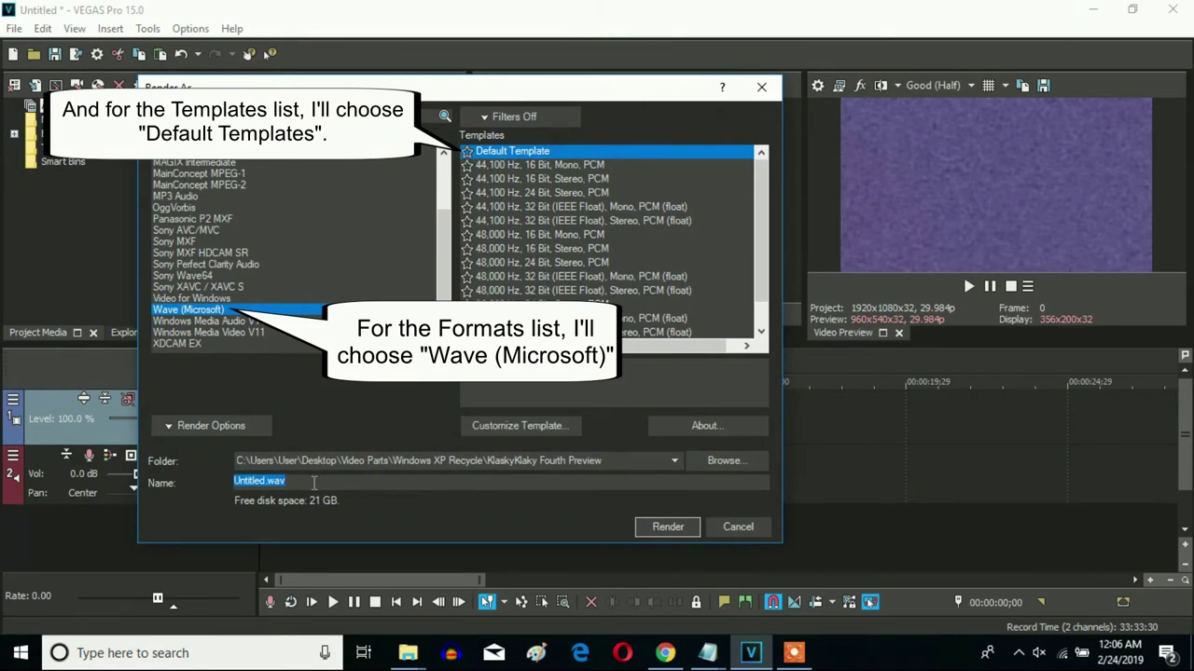
type("Klasky Csupo")
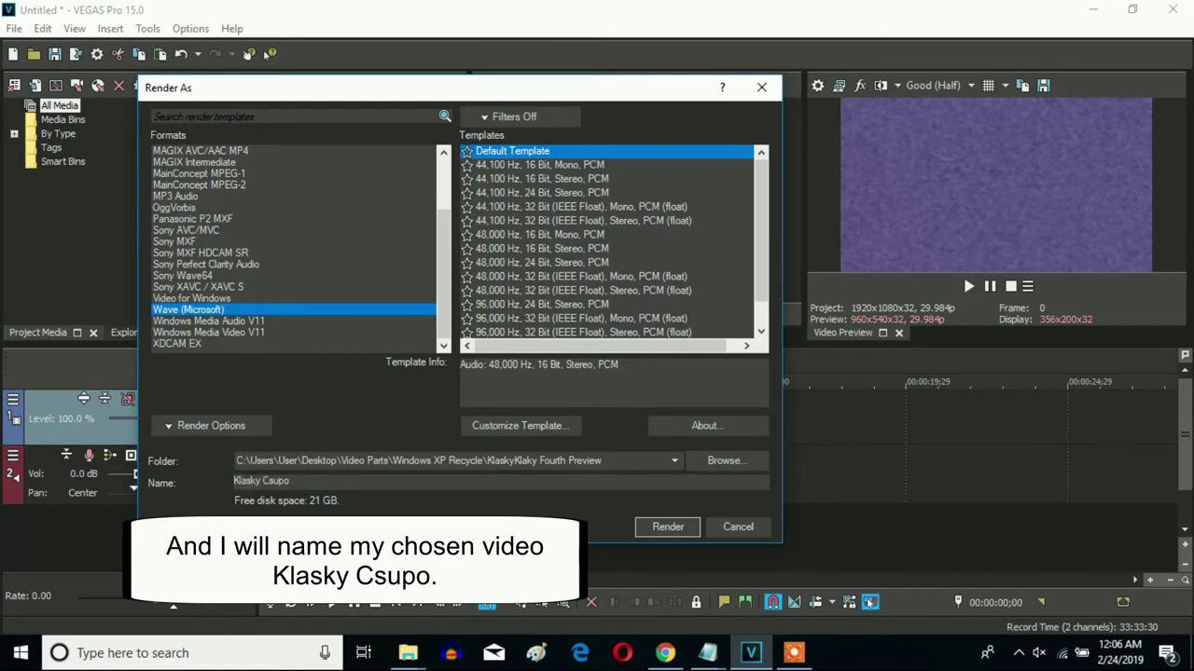
left_click(666, 527)
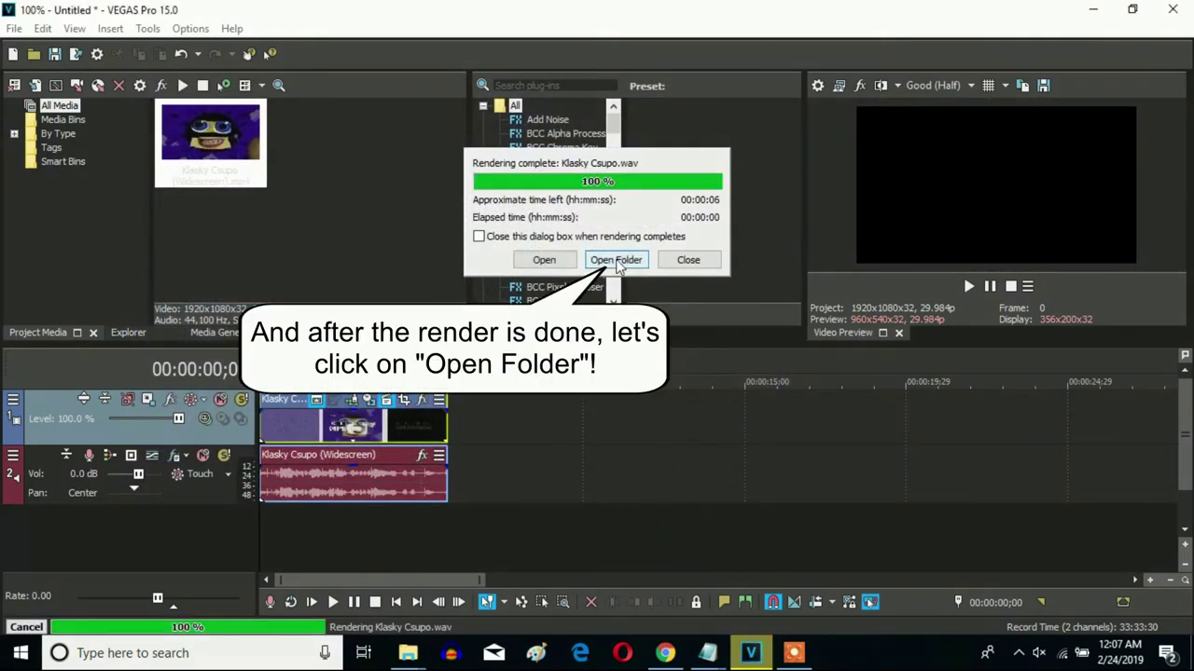
- Open the render's output folder and play the Klasky Csupo audio file to check it, closing the player when done
left_click(615, 262)
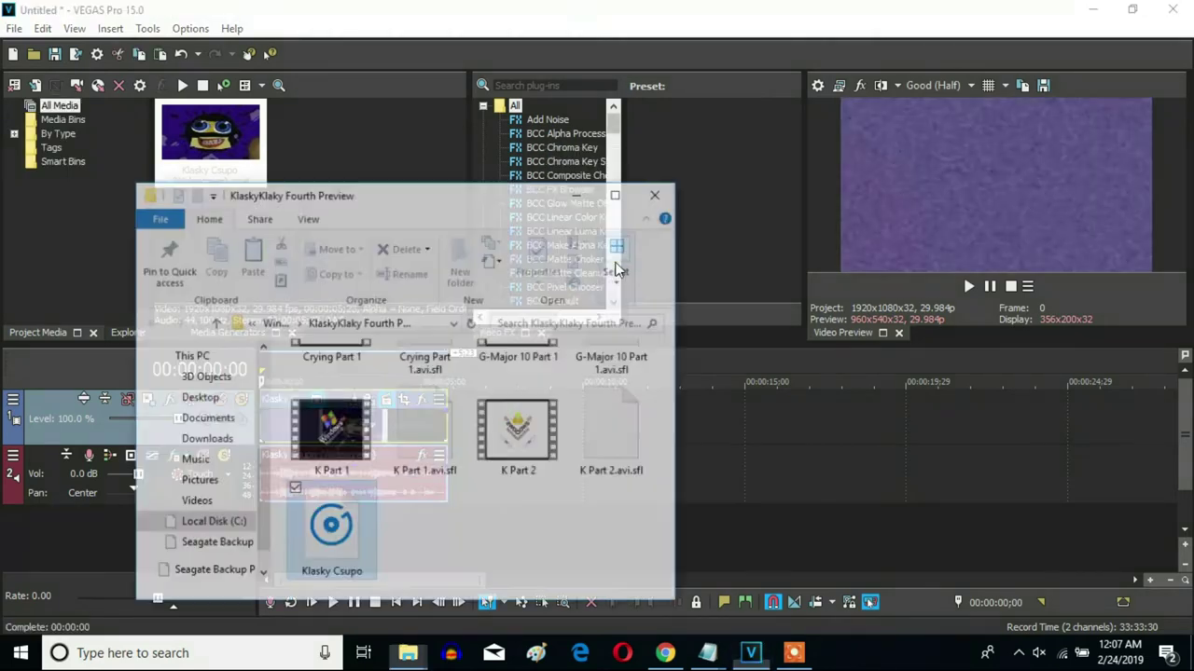
double_click(356, 541)
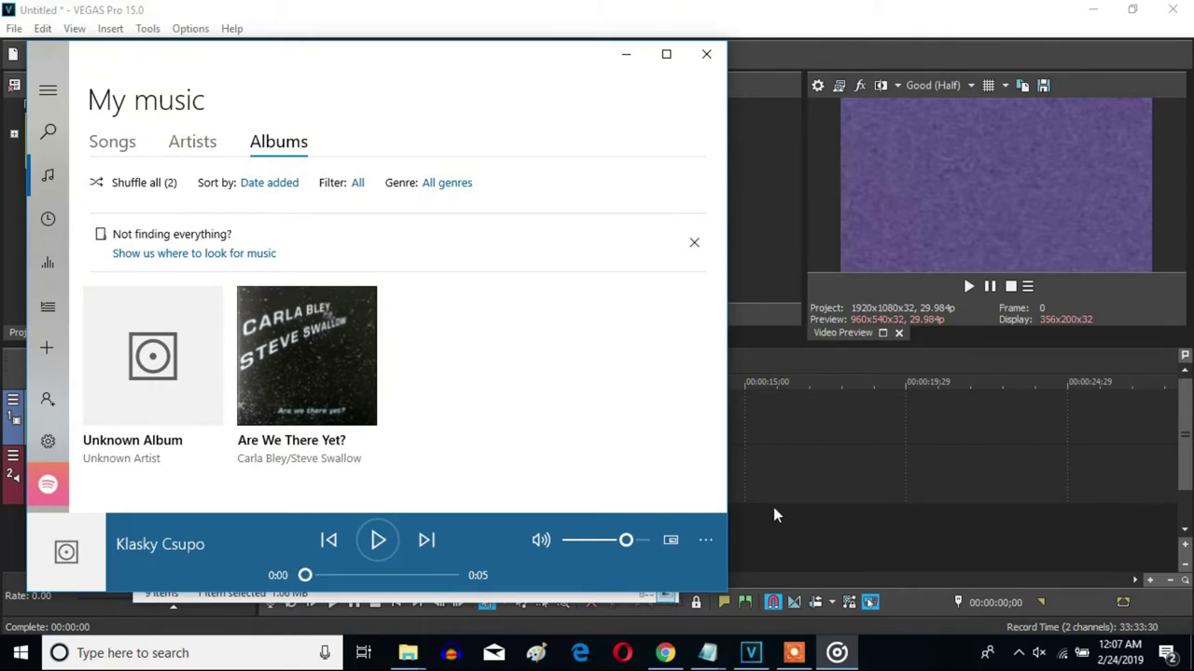
left_click(377, 548)
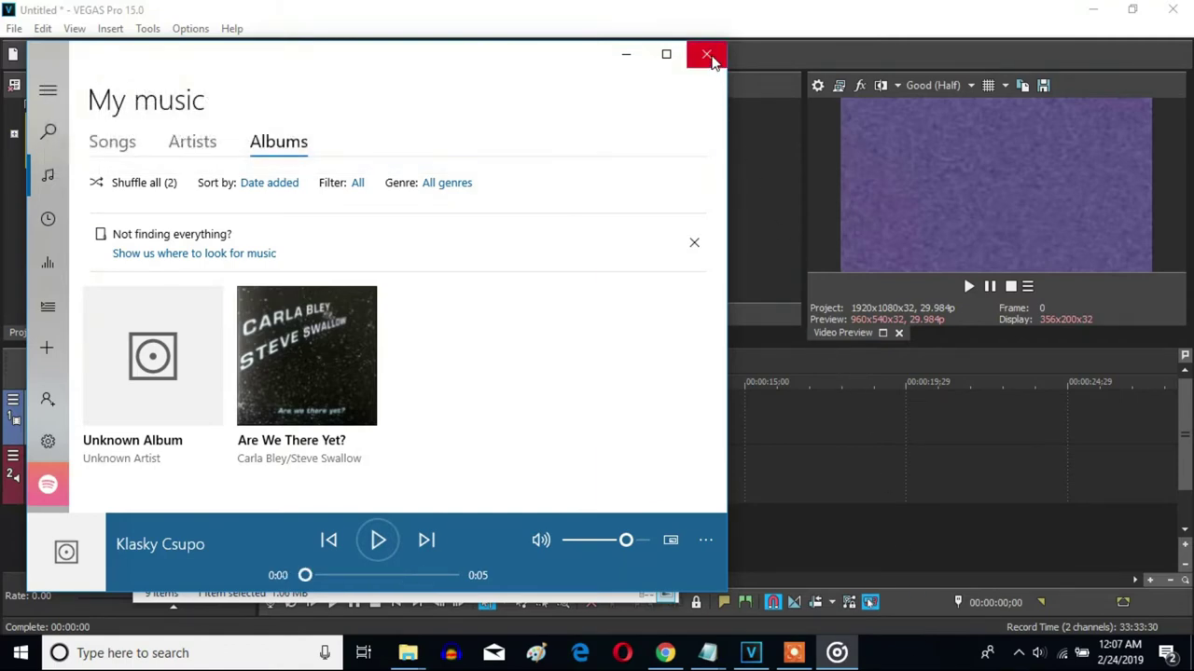
left_click(709, 58)
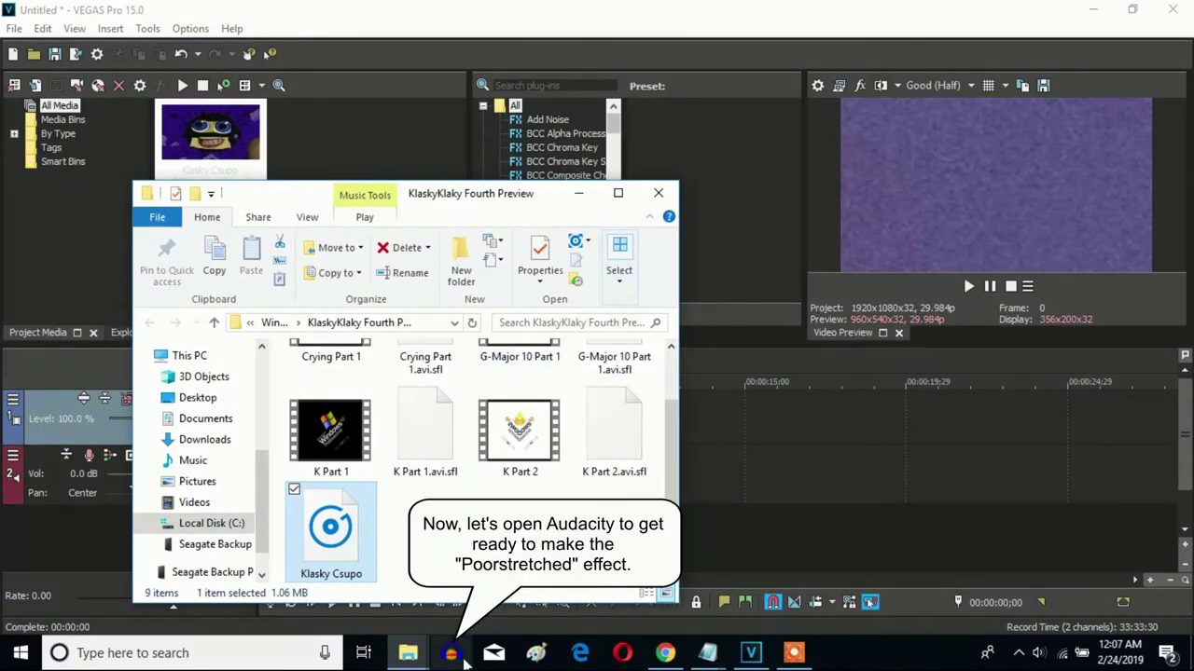
- Switch to Audacity, dismiss the welcome message and import the Klasky Csupo audio file from the KlaskyKlaky Fourth Preview folder
left_click(452, 655)
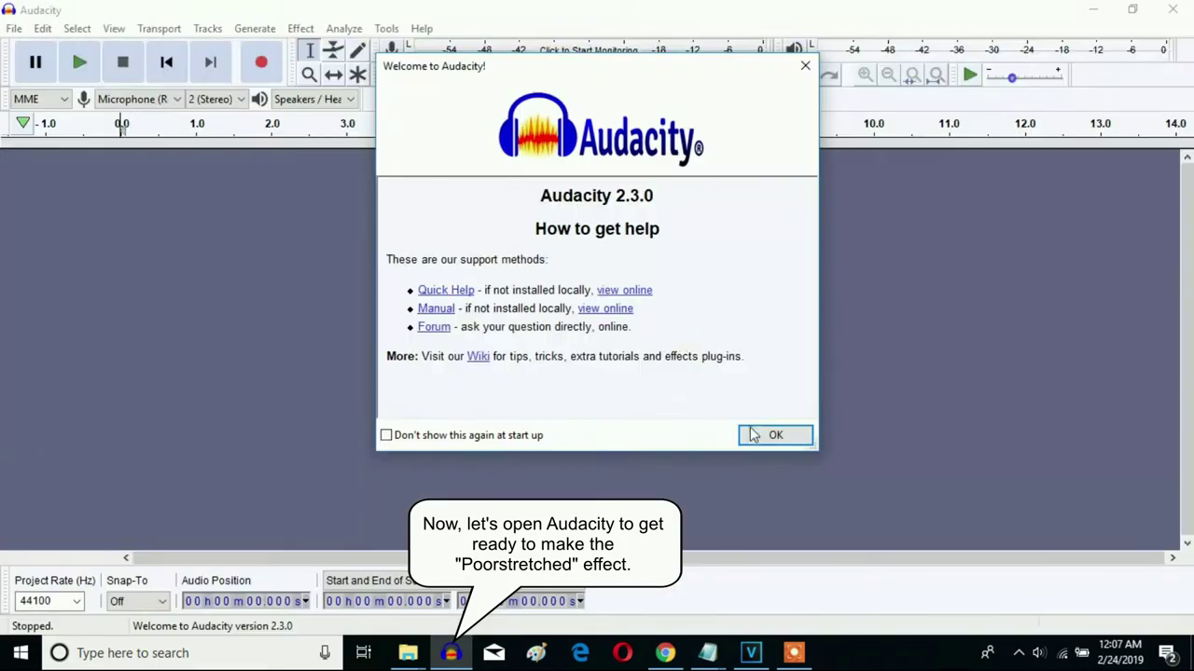
left_click(759, 433)
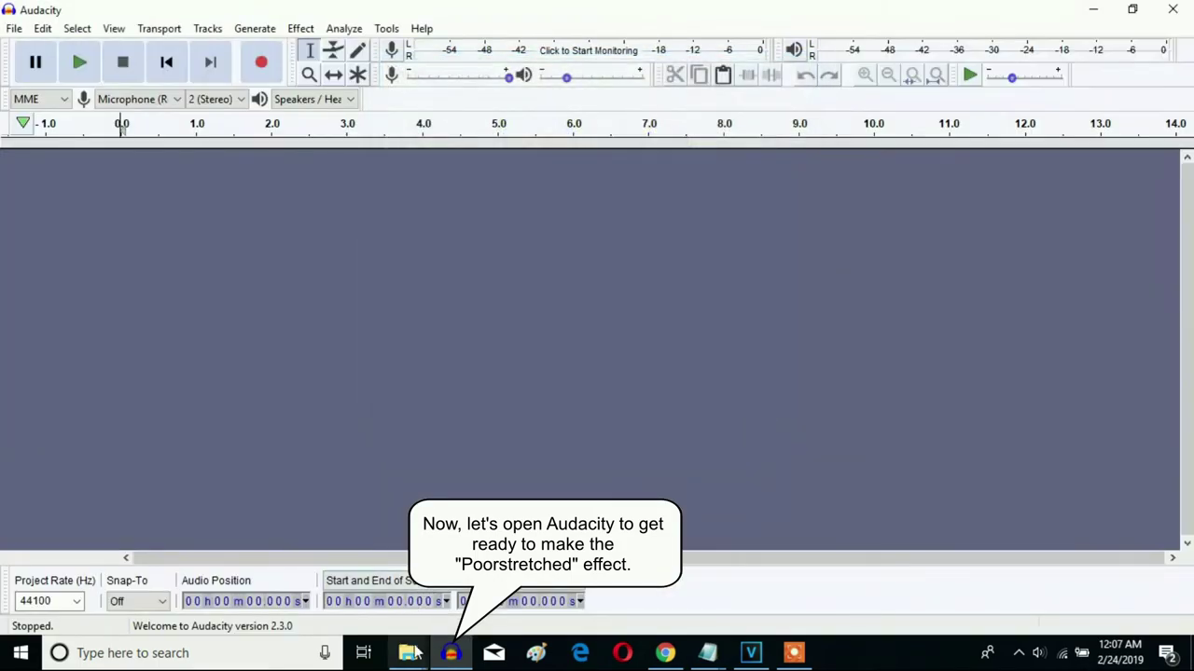
mouse_move(417, 652)
mouse_move(614, 597)
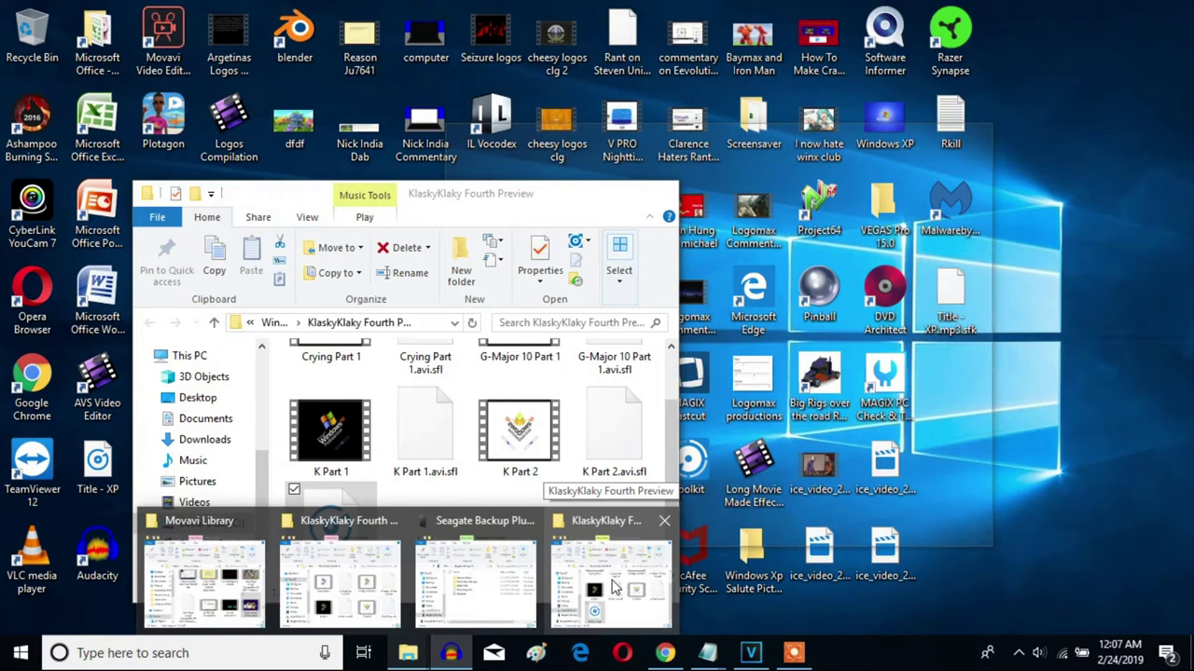
left_click(613, 586)
left_click_drag(463, 198, 796, 144)
left_click_drag(671, 503, 329, 346)
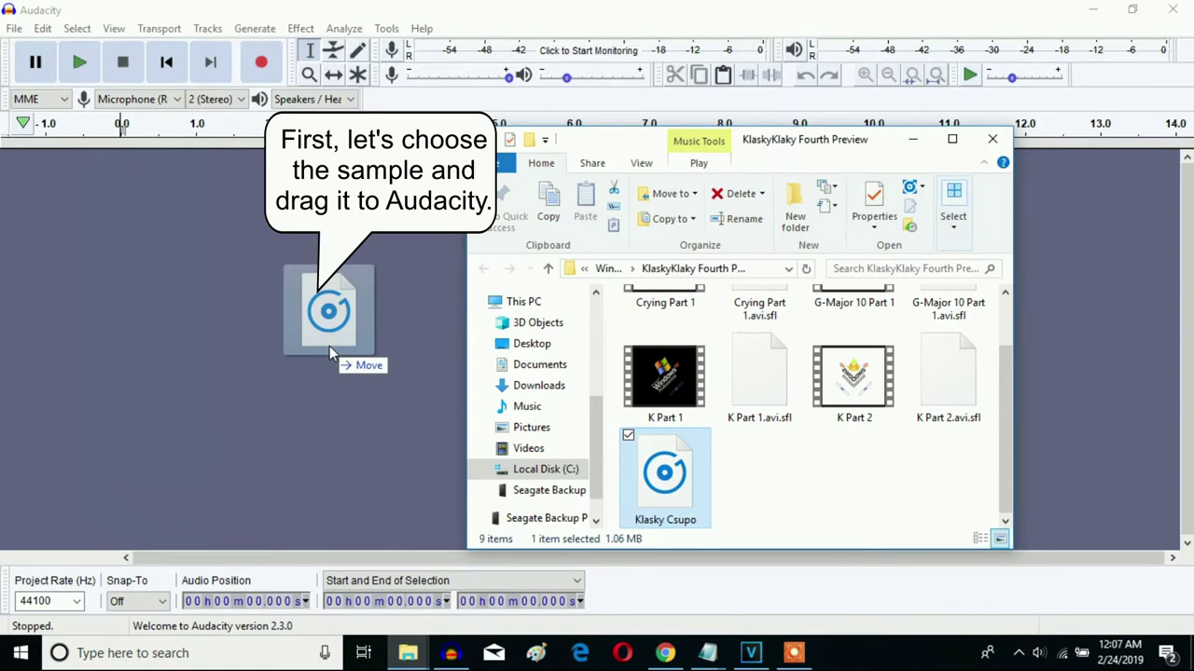
left_click_drag(329, 346, 329, 346)
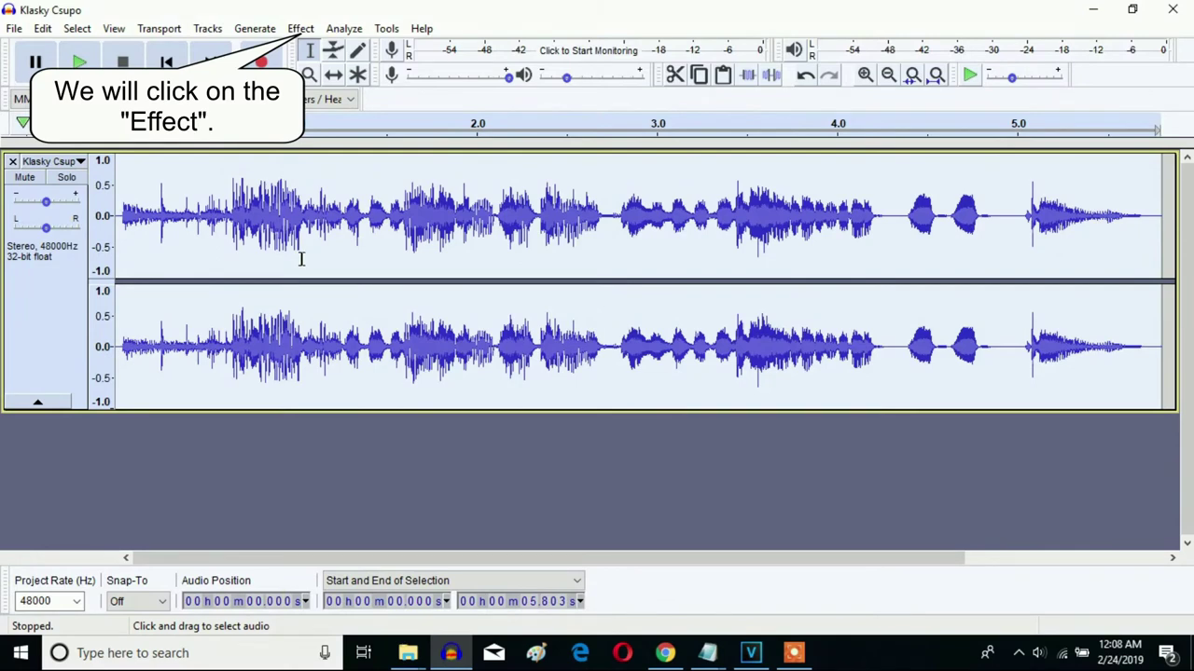
- Apply Paulstretch to the whole track using the Poorstretched user preset, with stretch factor 1.0 and time resolution 0.01 seconds
left_click(300, 28)
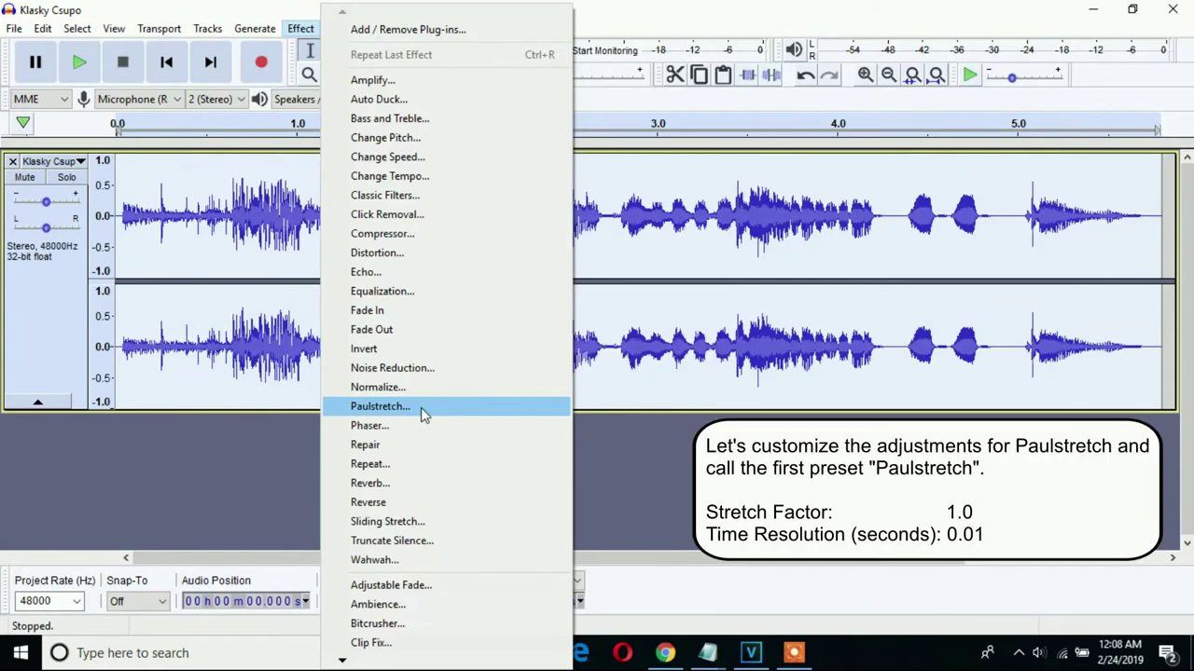
left_click(421, 407)
left_click(431, 369)
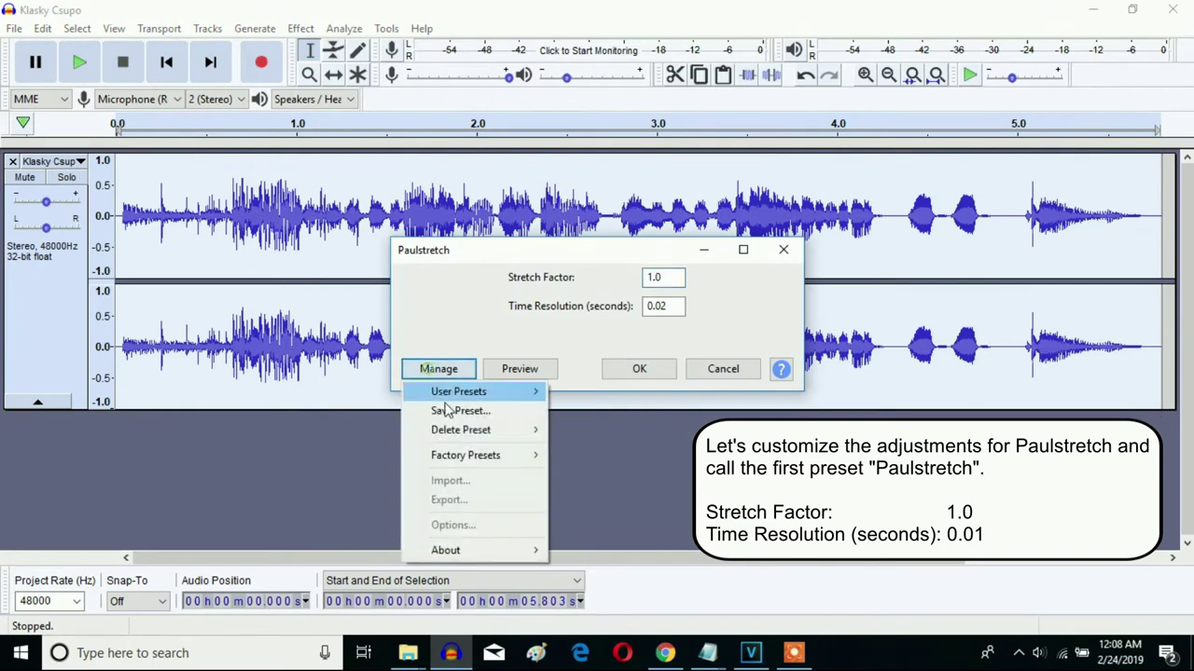
mouse_move(510, 463)
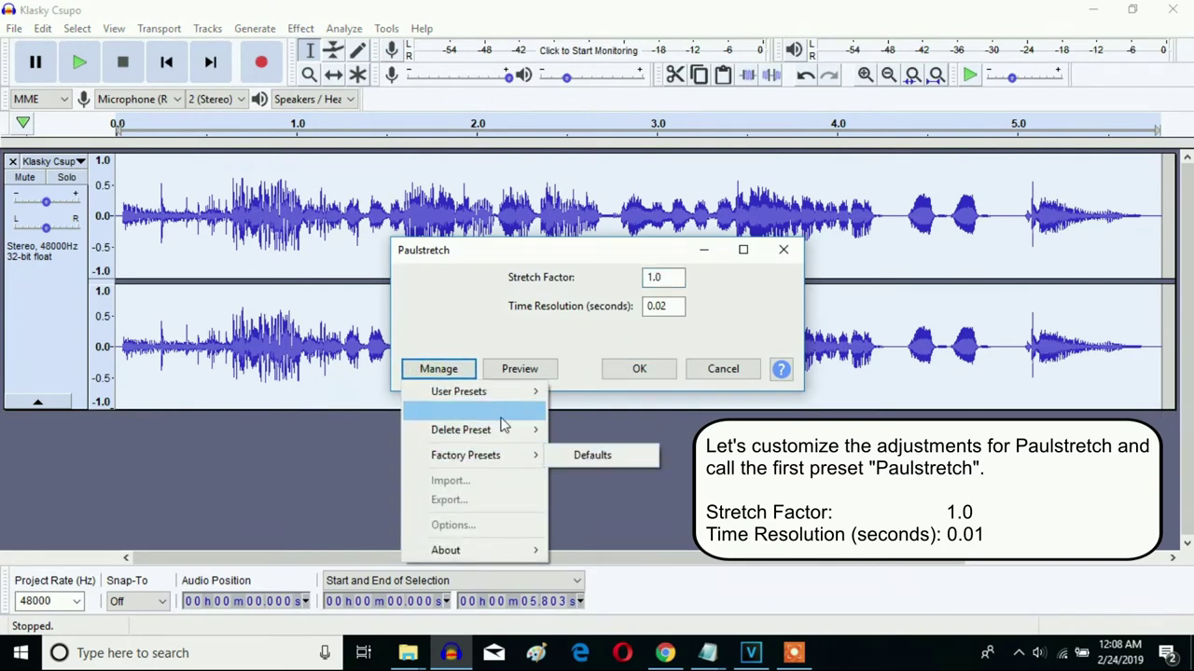
mouse_move(512, 400)
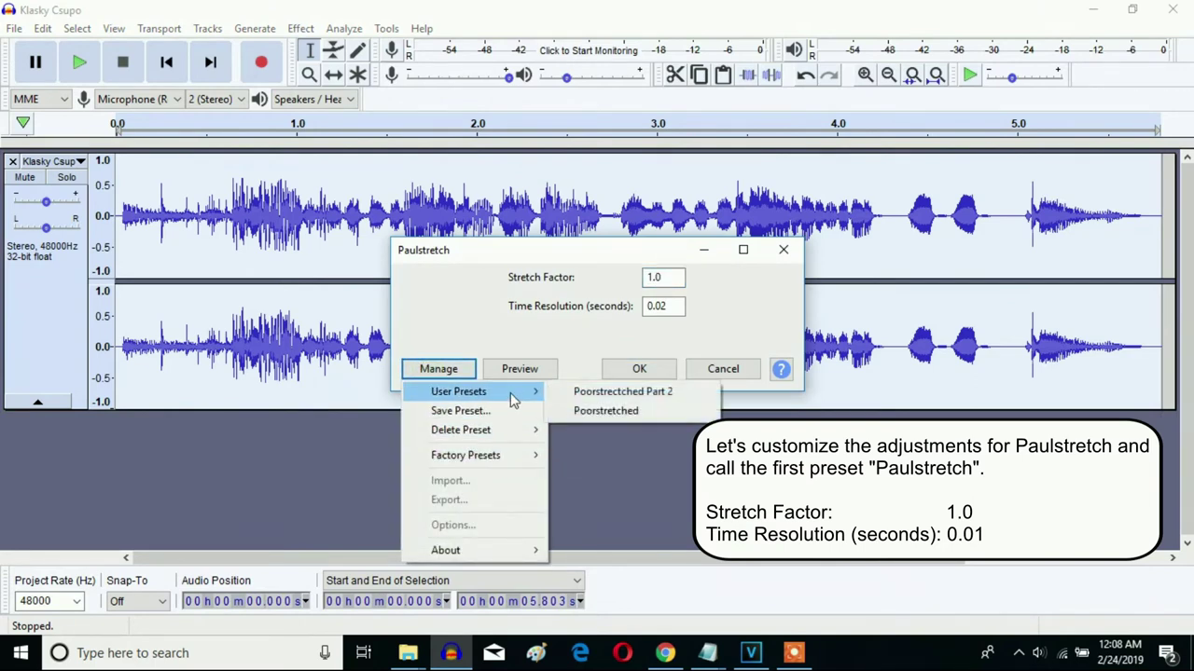
left_click(619, 413)
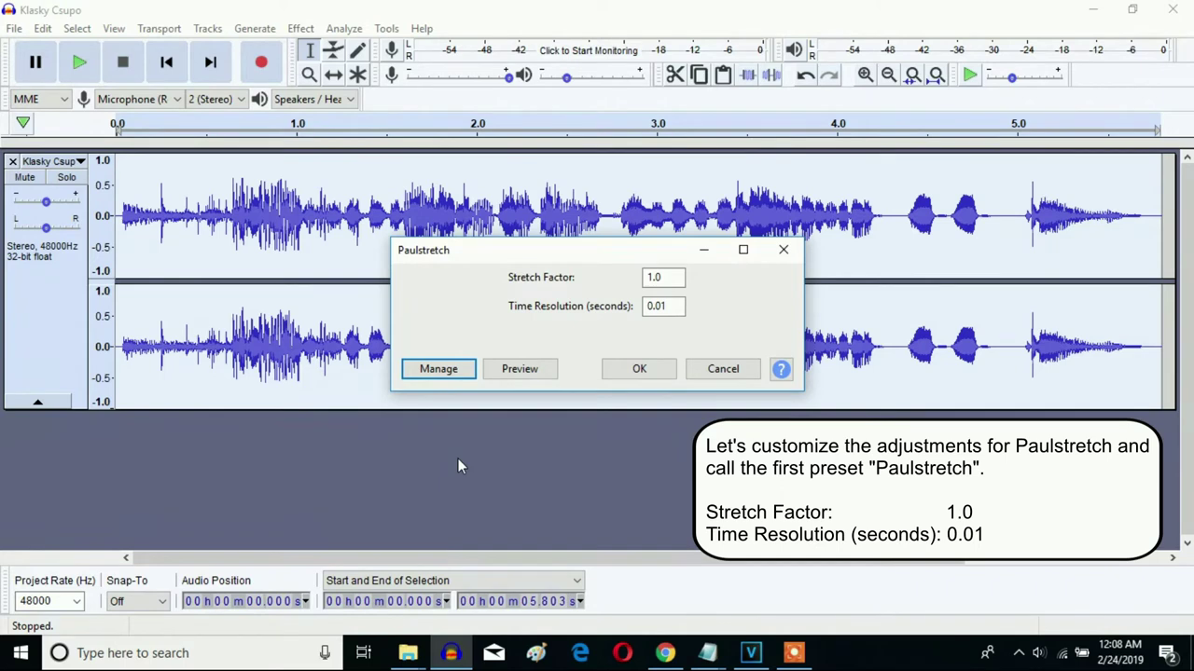
left_click(621, 376)
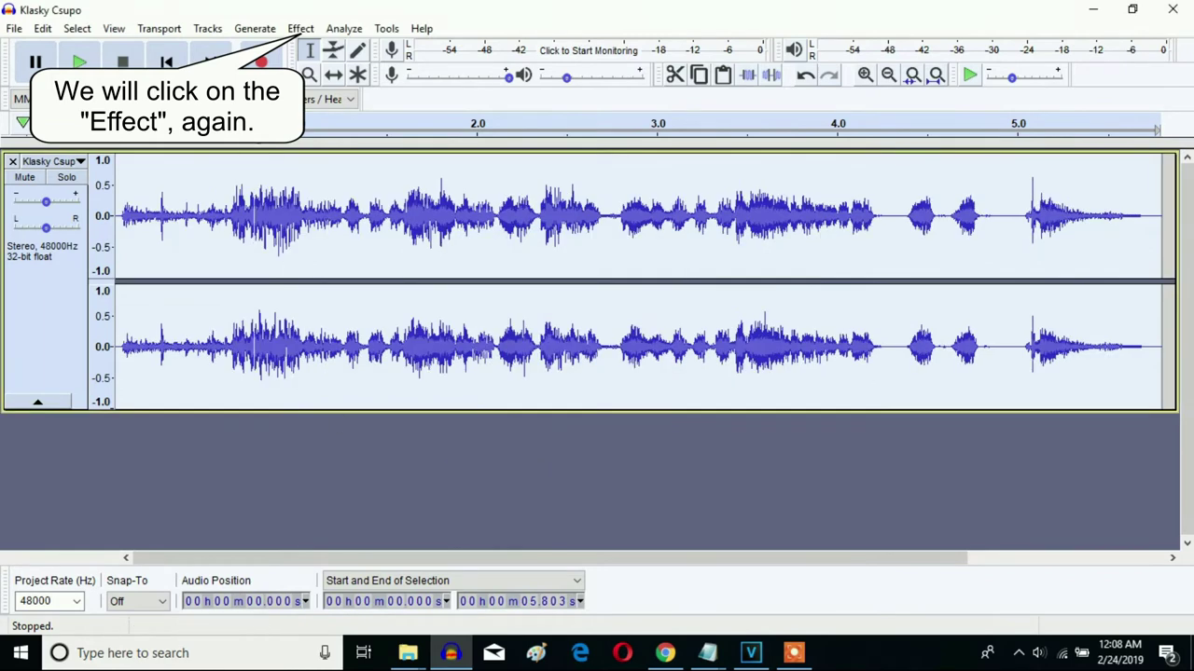
- Apply Paulstretch again with the Poorstrectched Part 2 preset, stretch factor 1.0 and time resolution 0.02 seconds, and play the result
left_click(300, 28)
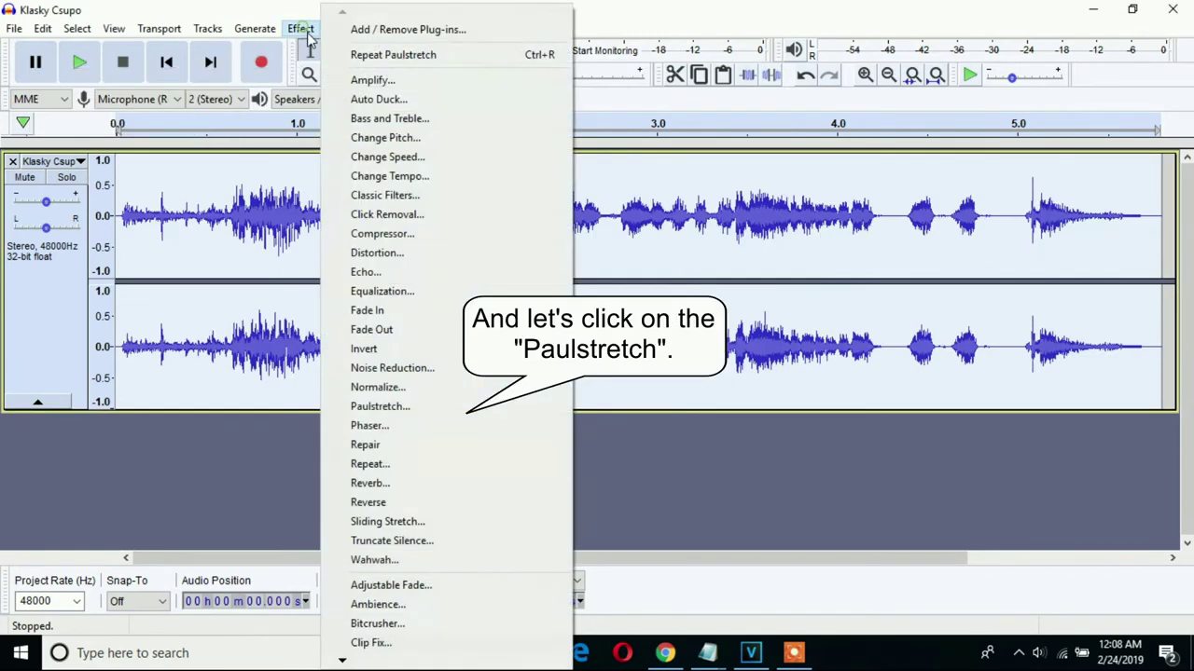
left_click(428, 416)
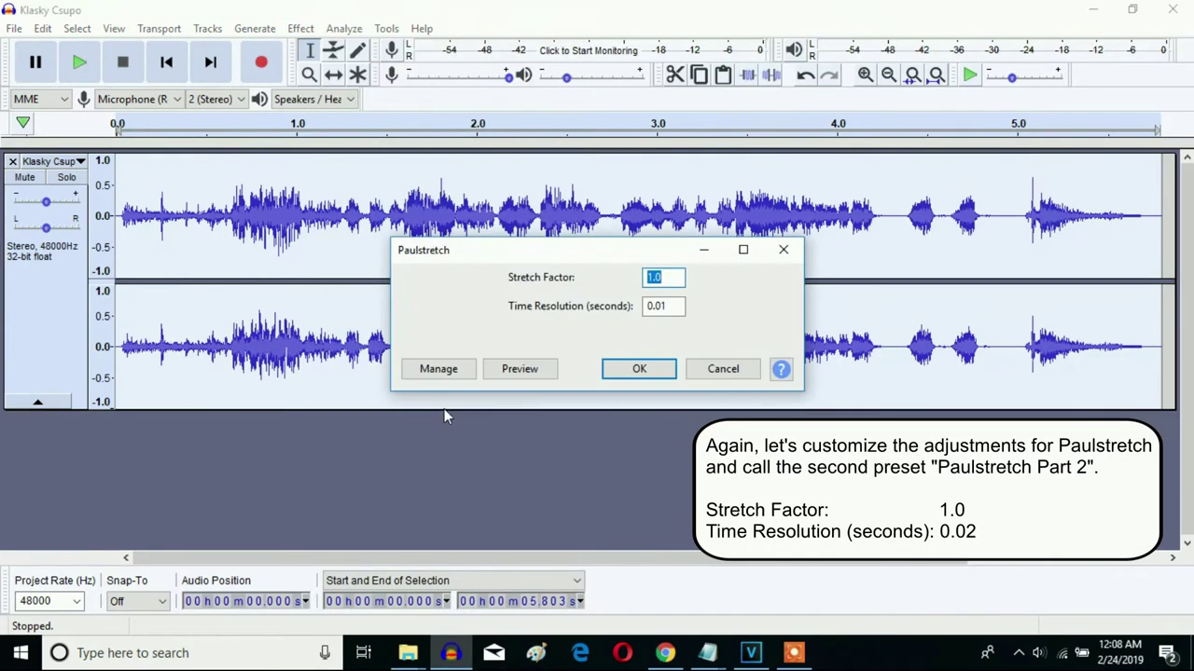
left_click(446, 373)
mouse_move(466, 392)
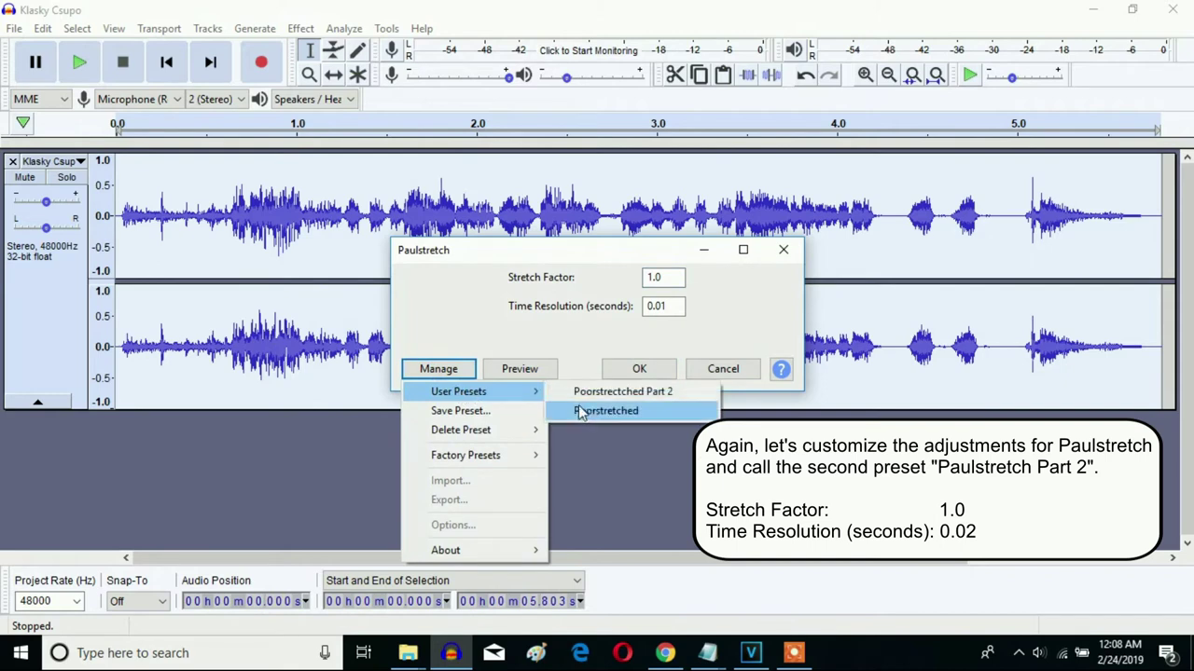
left_click(601, 393)
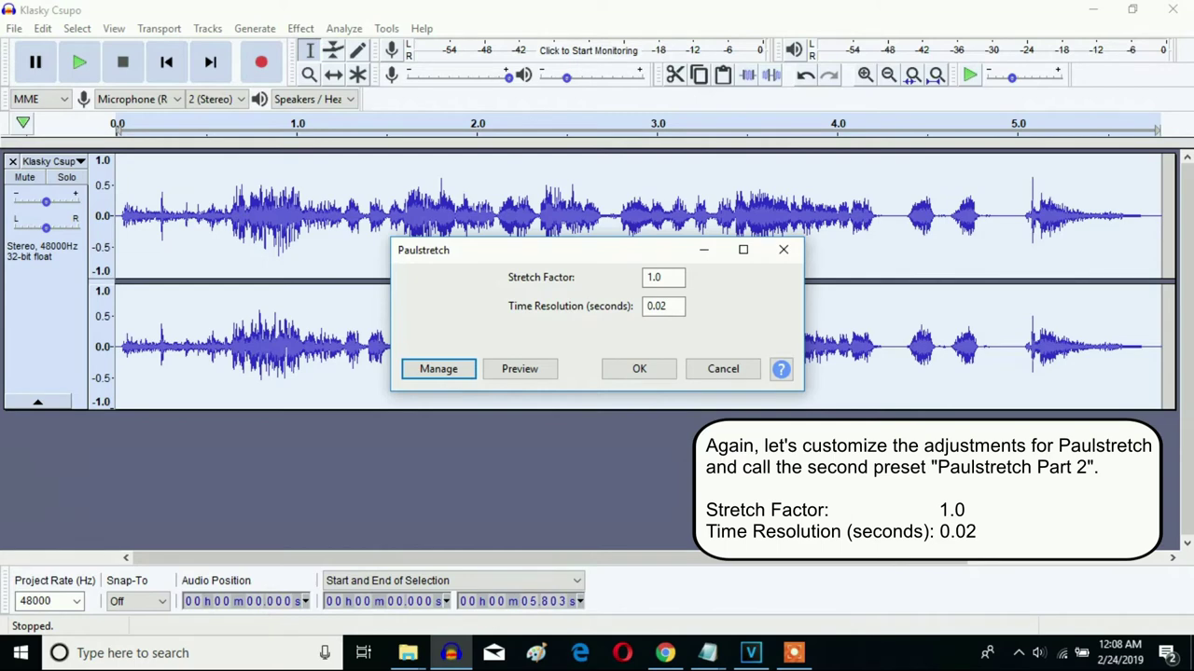
left_click(640, 370)
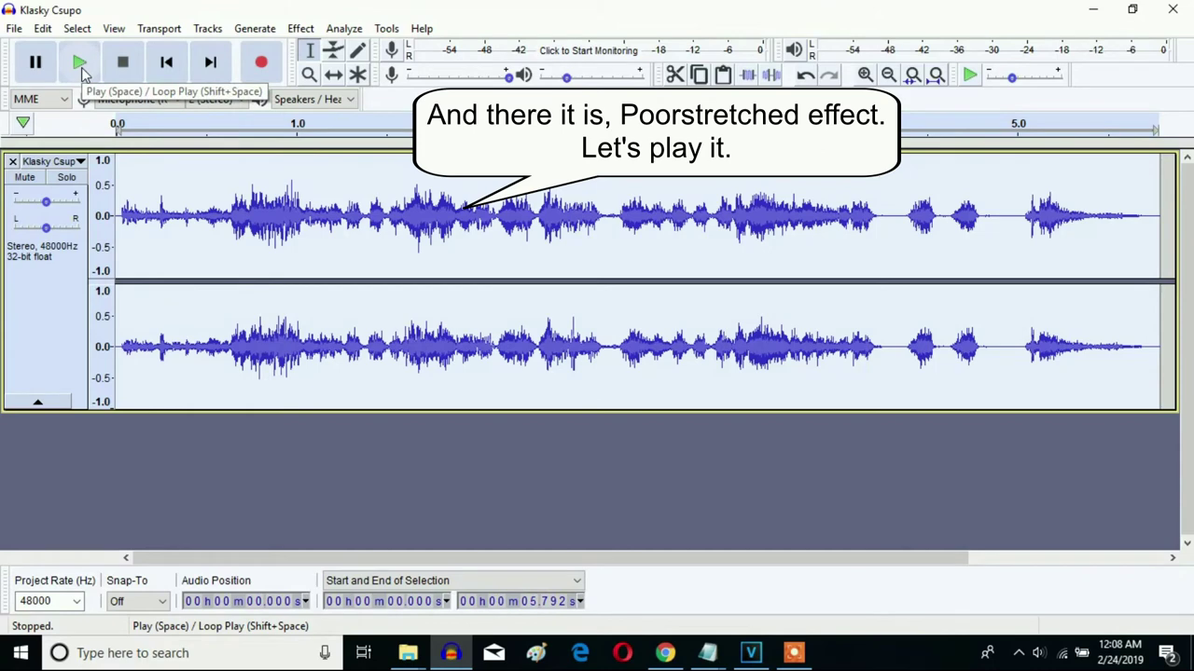
left_click(81, 67)
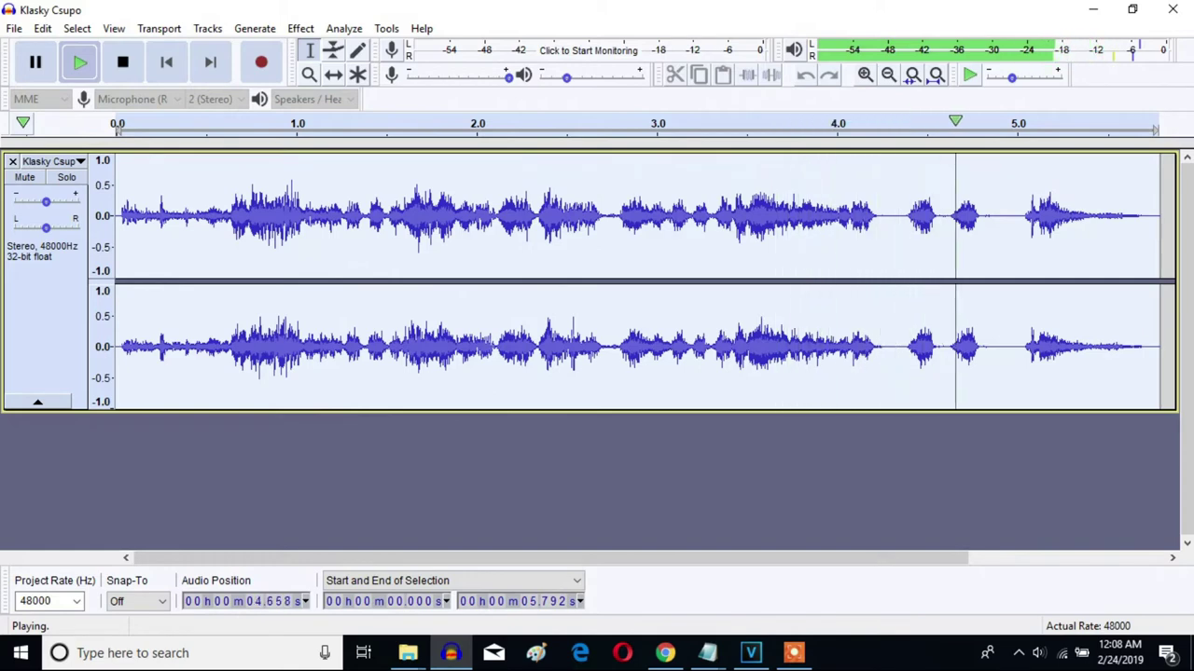
- Export the audio as an MP3 named Klasky Csupo In Poorstretched Effect in the Audacity folder, leaving the metadata tags blank
left_click(14, 28)
mouse_move(115, 159)
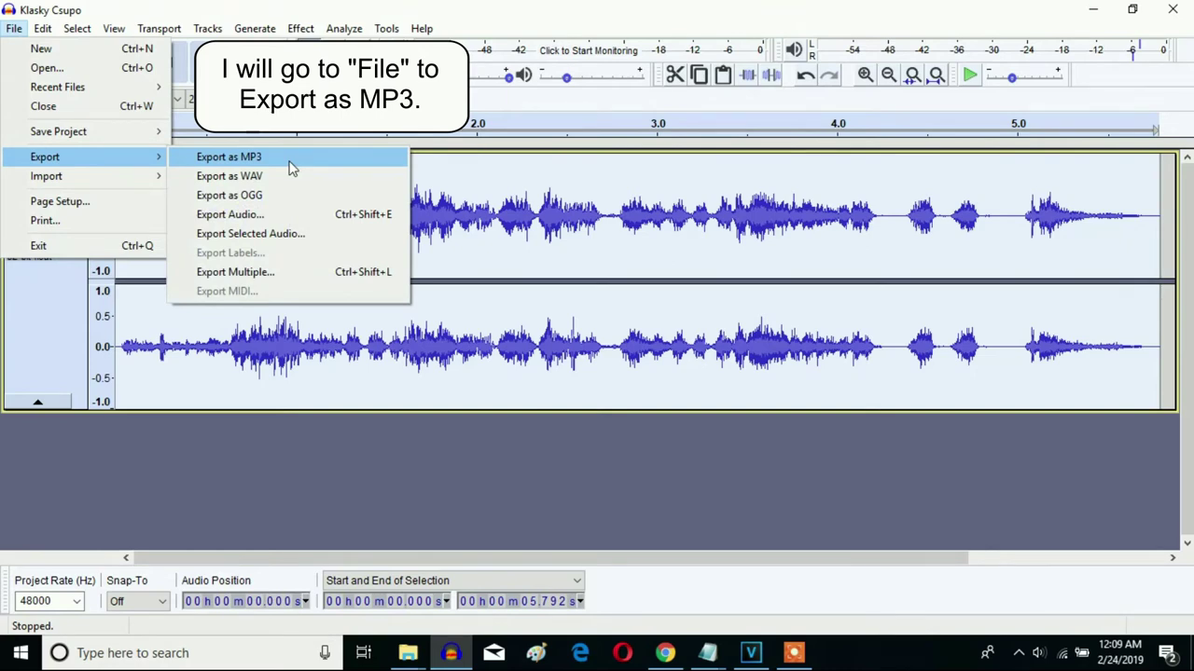
left_click(289, 166)
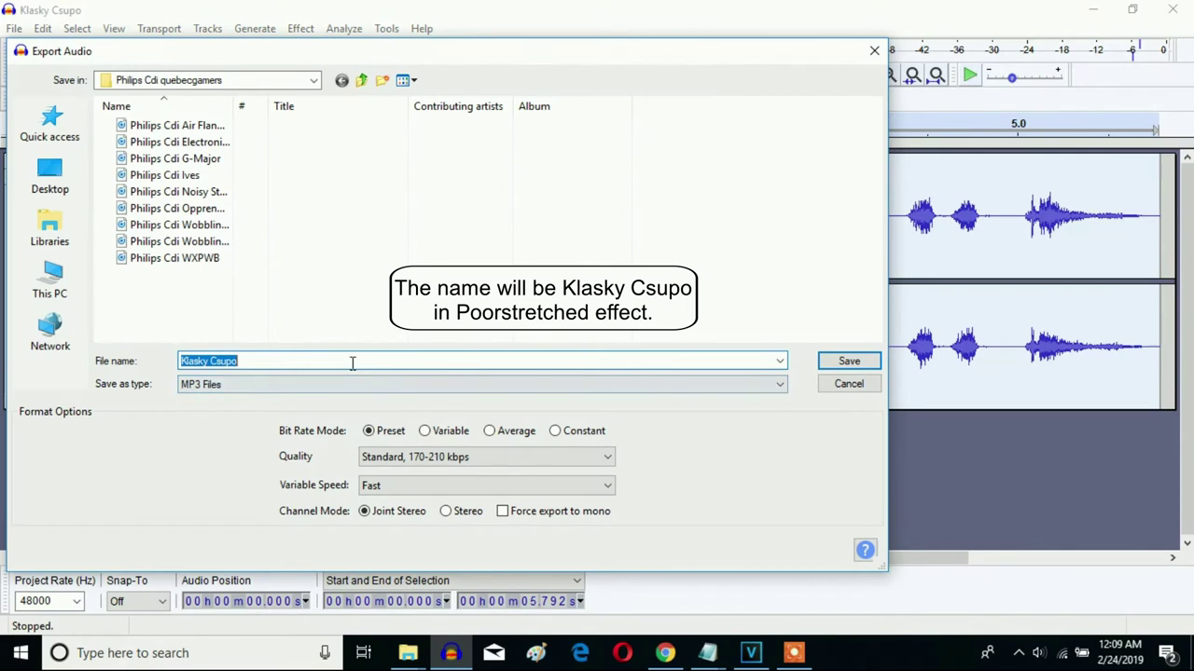
type("Kl")
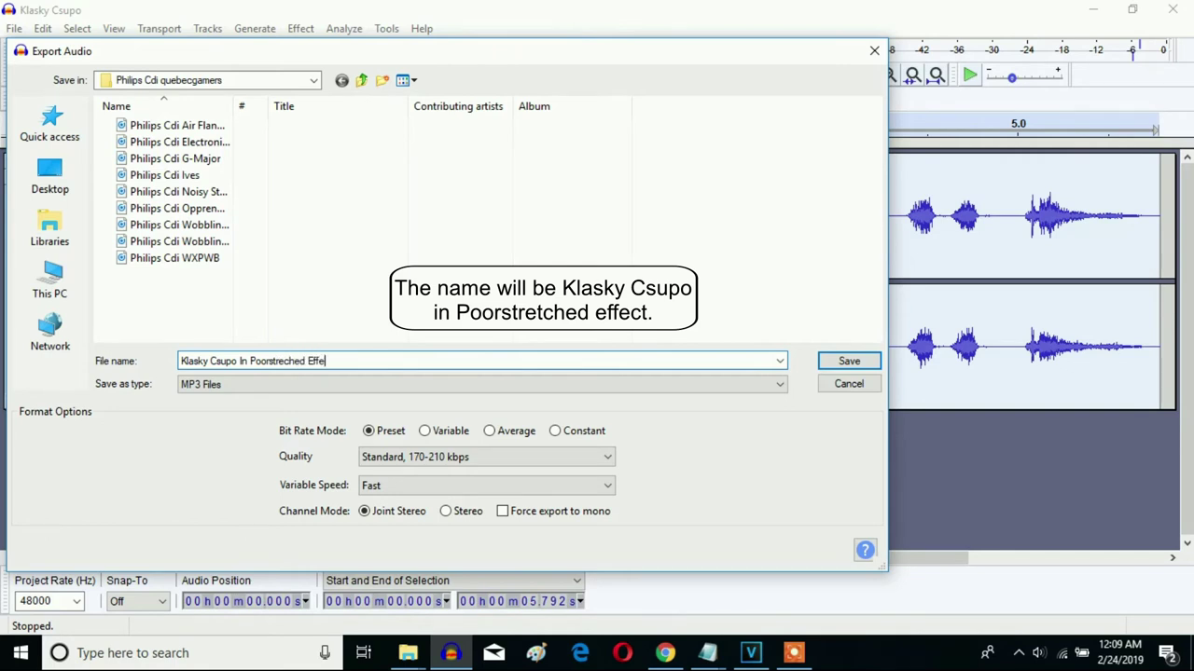
left_click(363, 81)
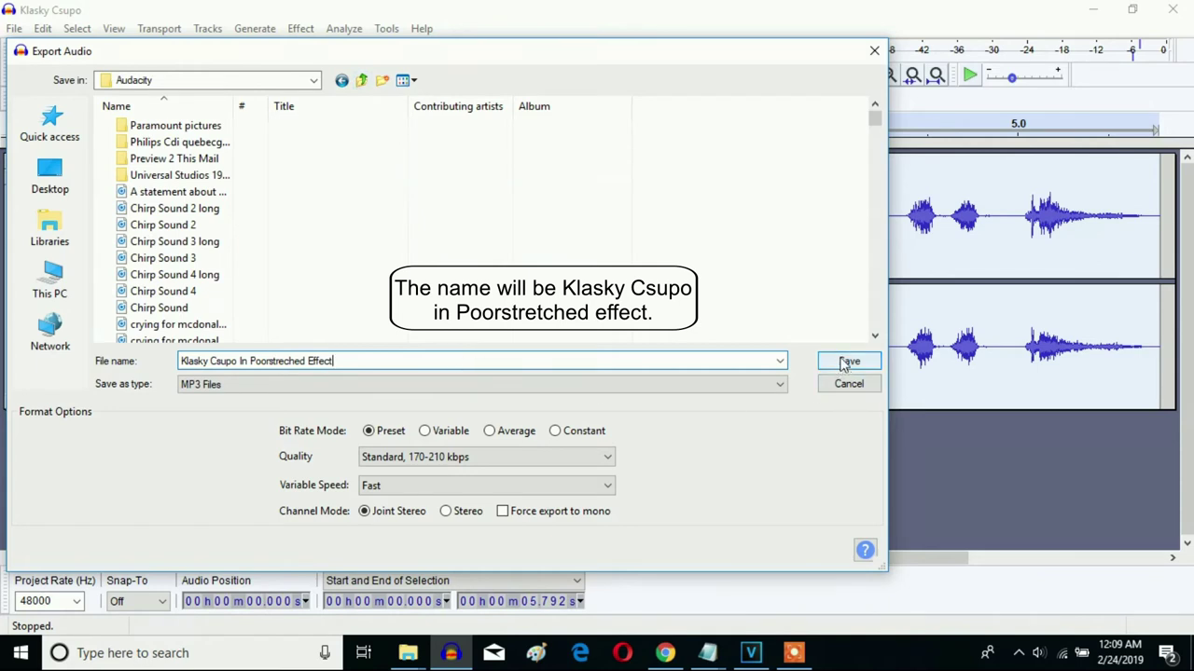
left_click(283, 361)
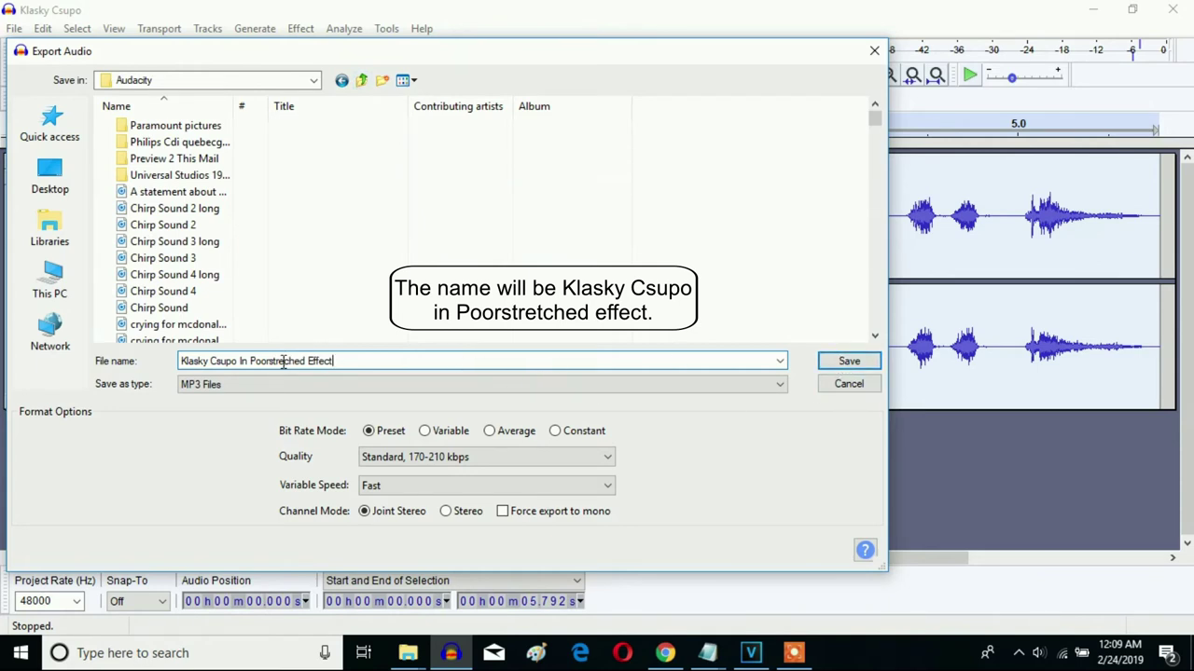
type("t")
left_click(378, 359)
left_click(849, 363)
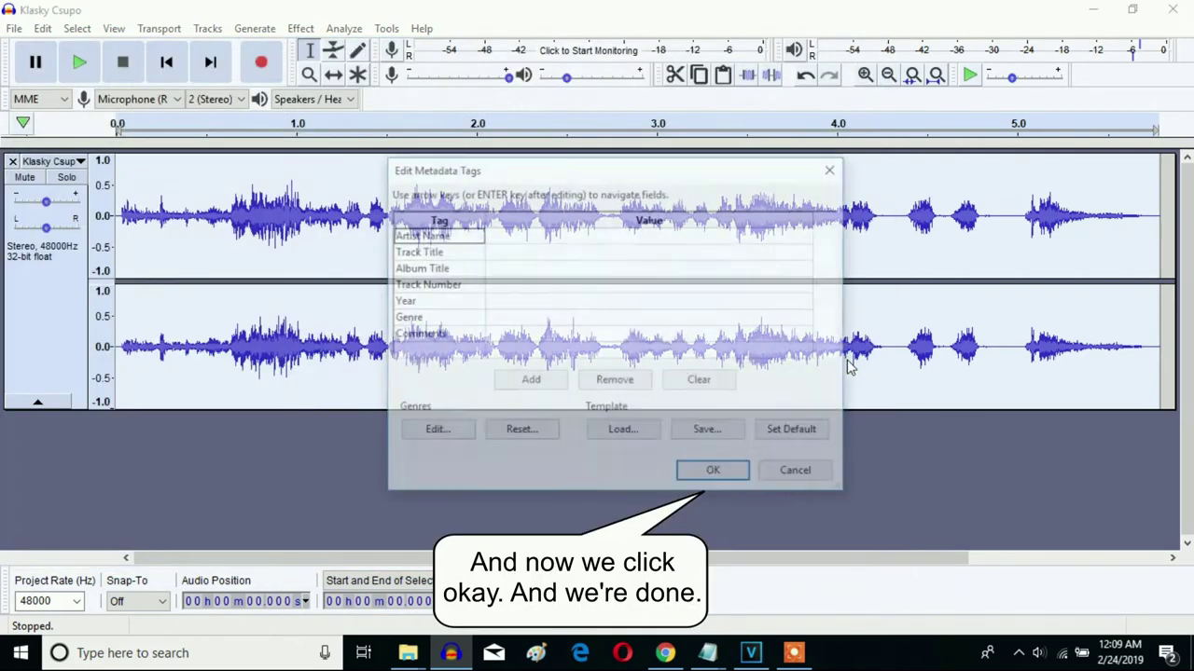
left_click(715, 475)
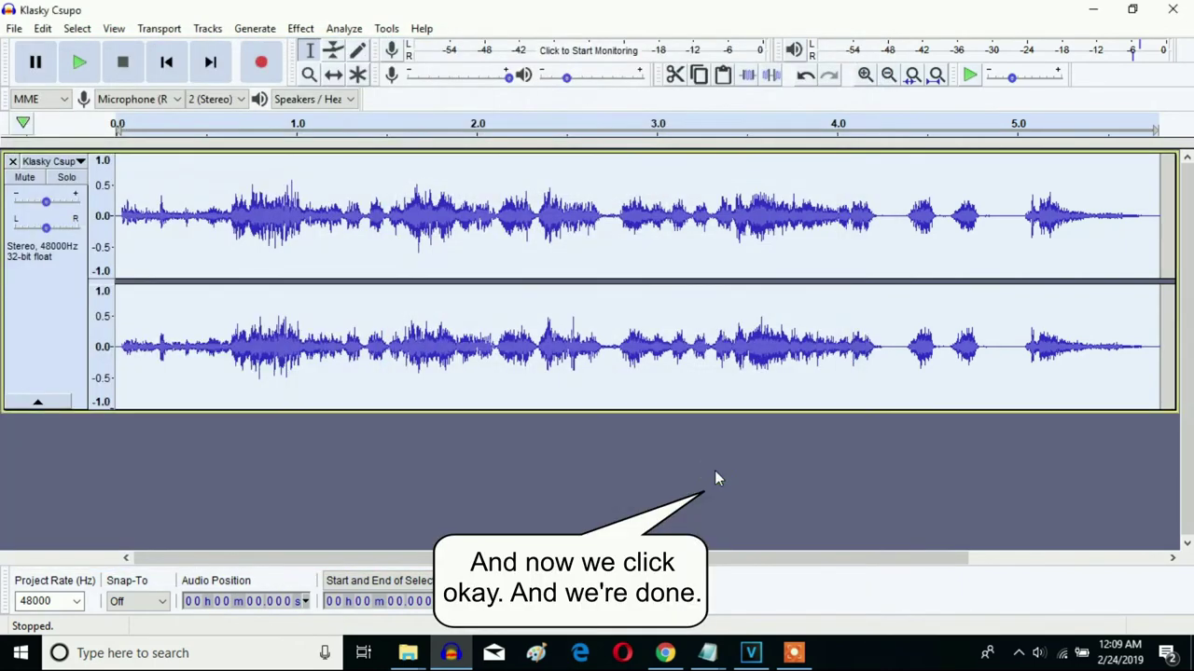
- Close Audacity without saving the project
left_click(1174, 16)
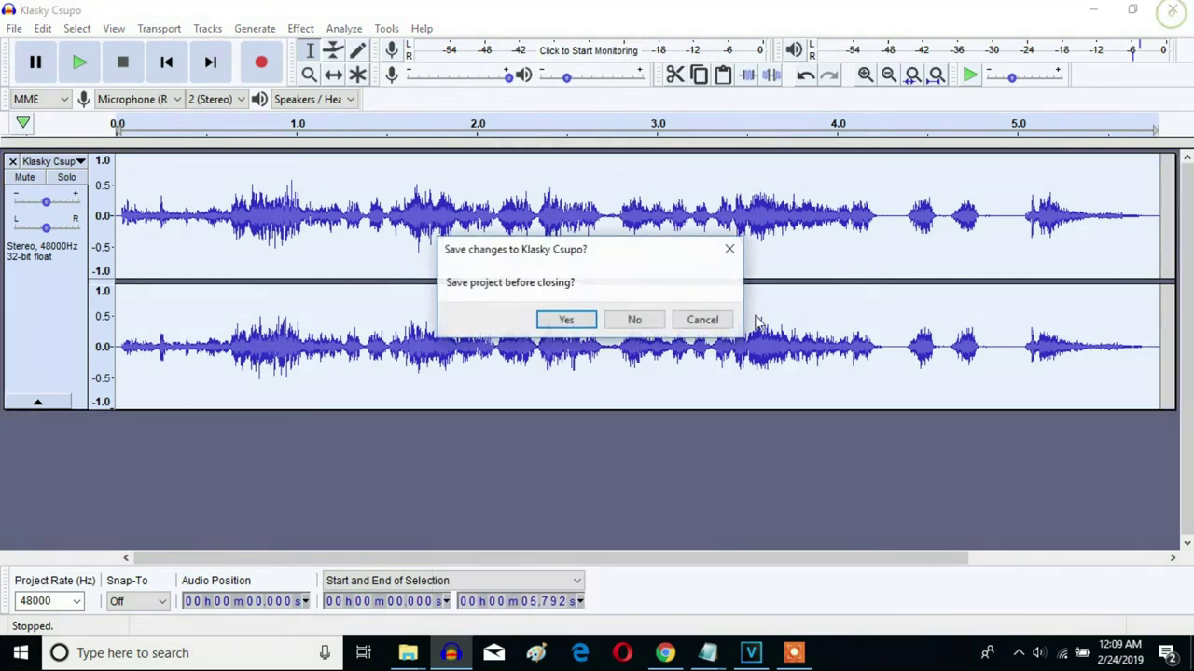
left_click(632, 319)
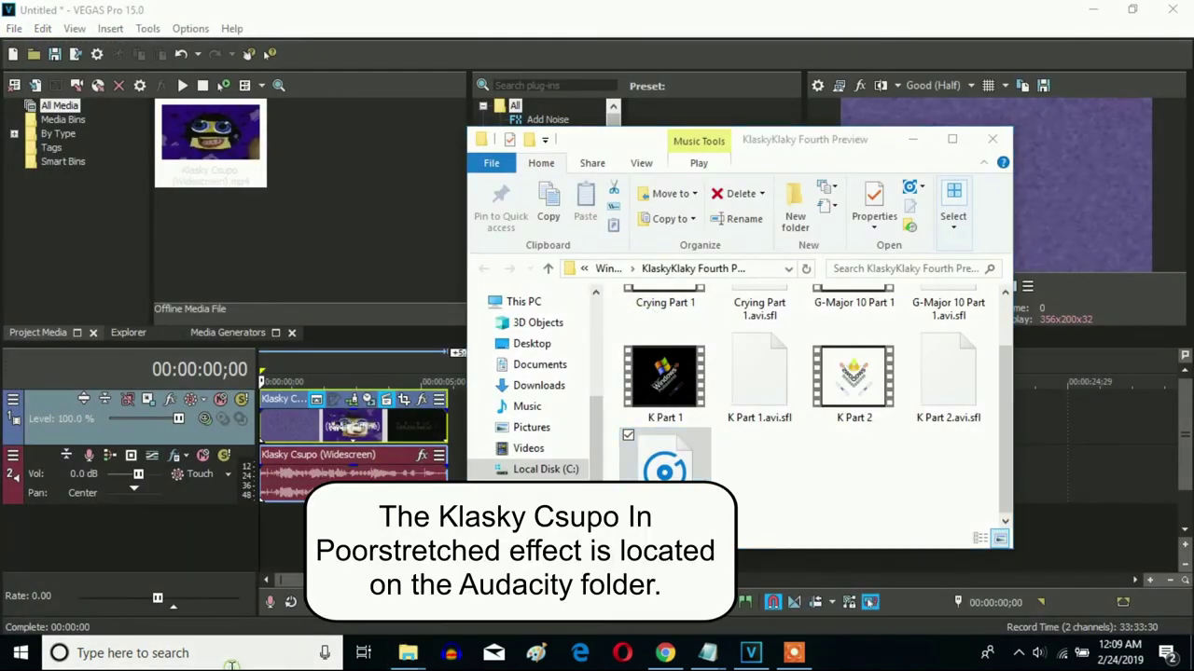
- Open the Audacity documents folder and select the Klasky Csupo In Poorstretched Effect audio file
left_click(231, 664)
type("Auda")
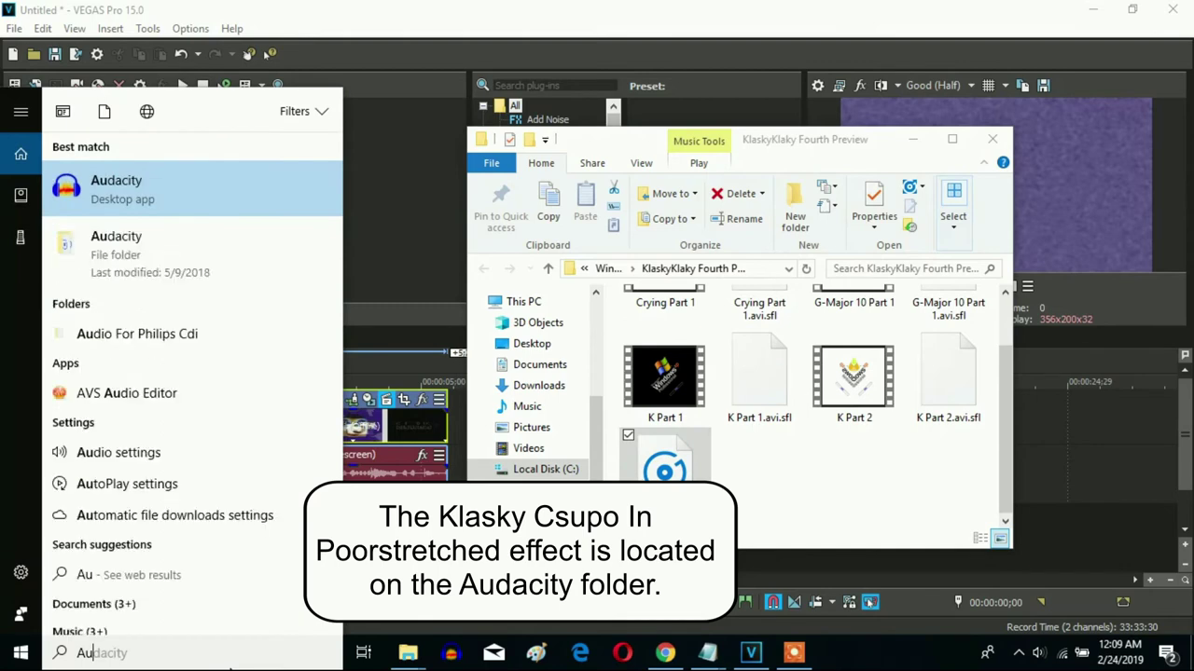
left_click(134, 265)
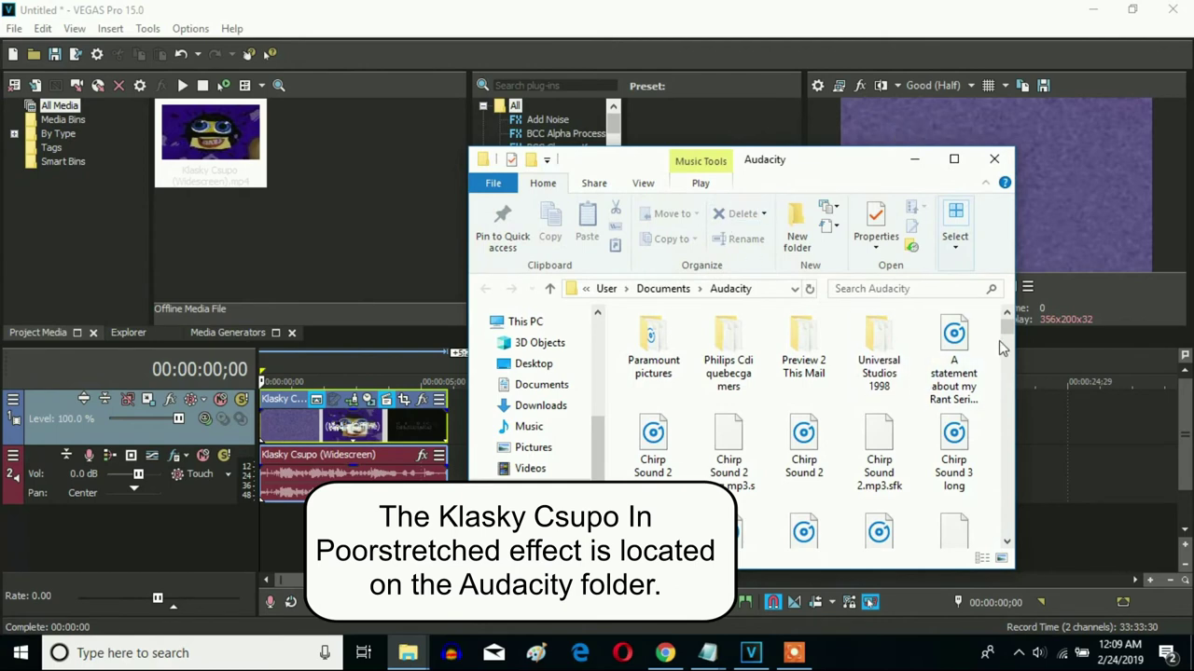
left_click_drag(1006, 327, 1007, 343)
scroll(1010, 392, "down", 1)
scroll(976, 397, "up", 5)
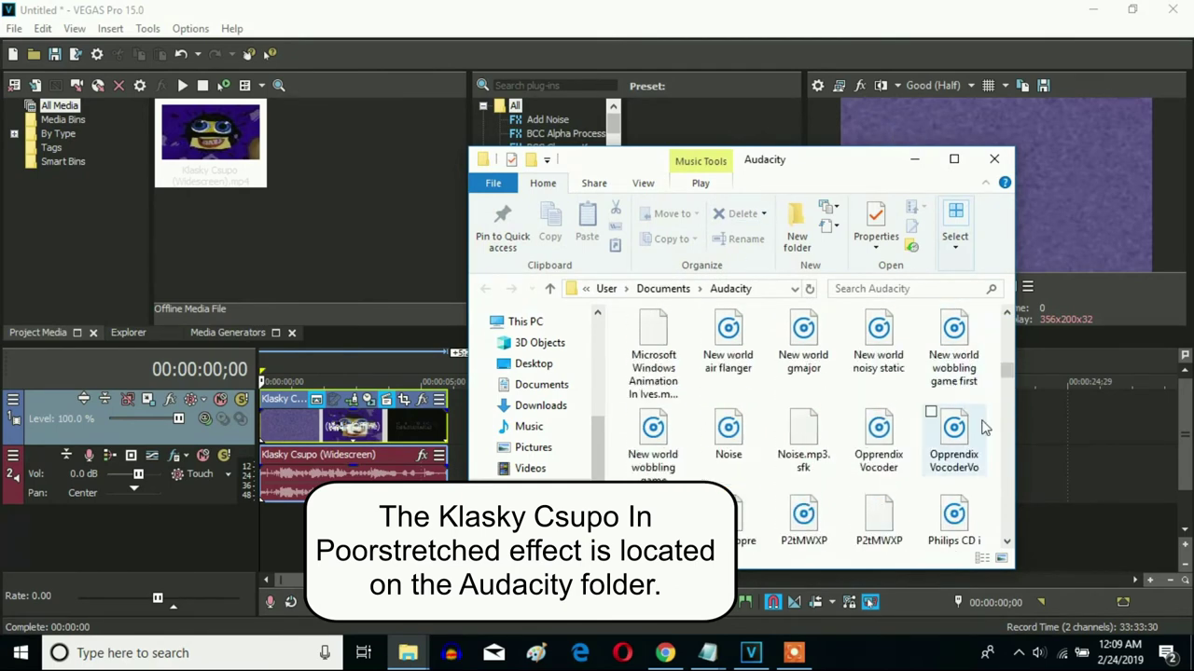
scroll(982, 422, "up", 4)
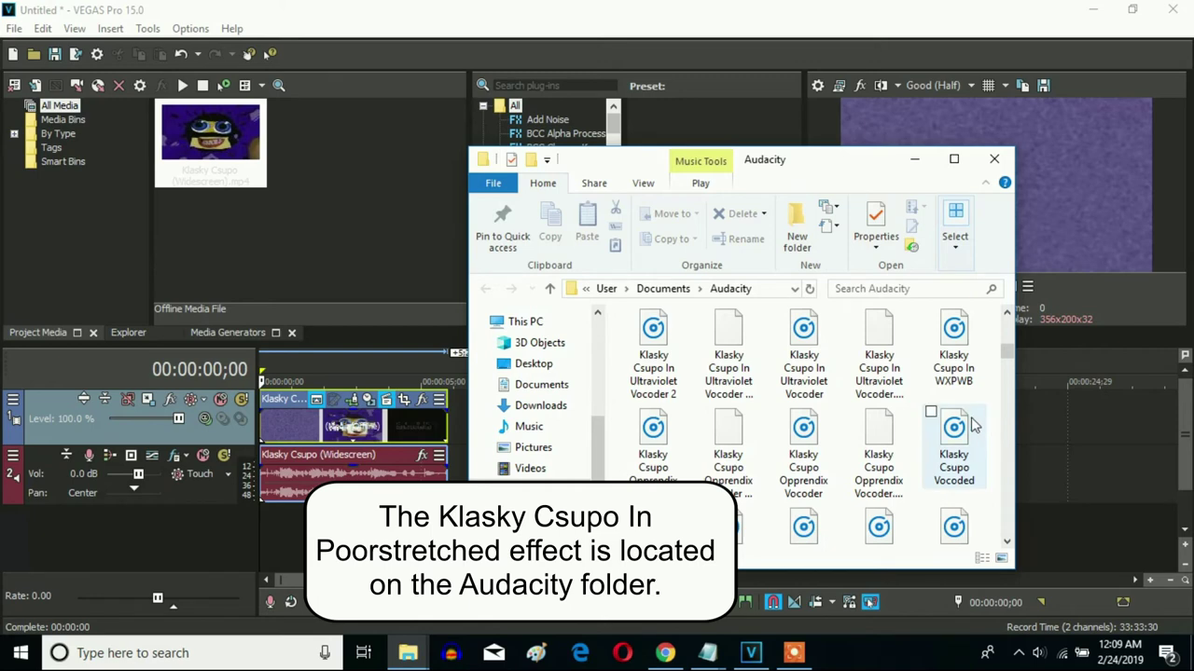
scroll(970, 424, "up", 1)
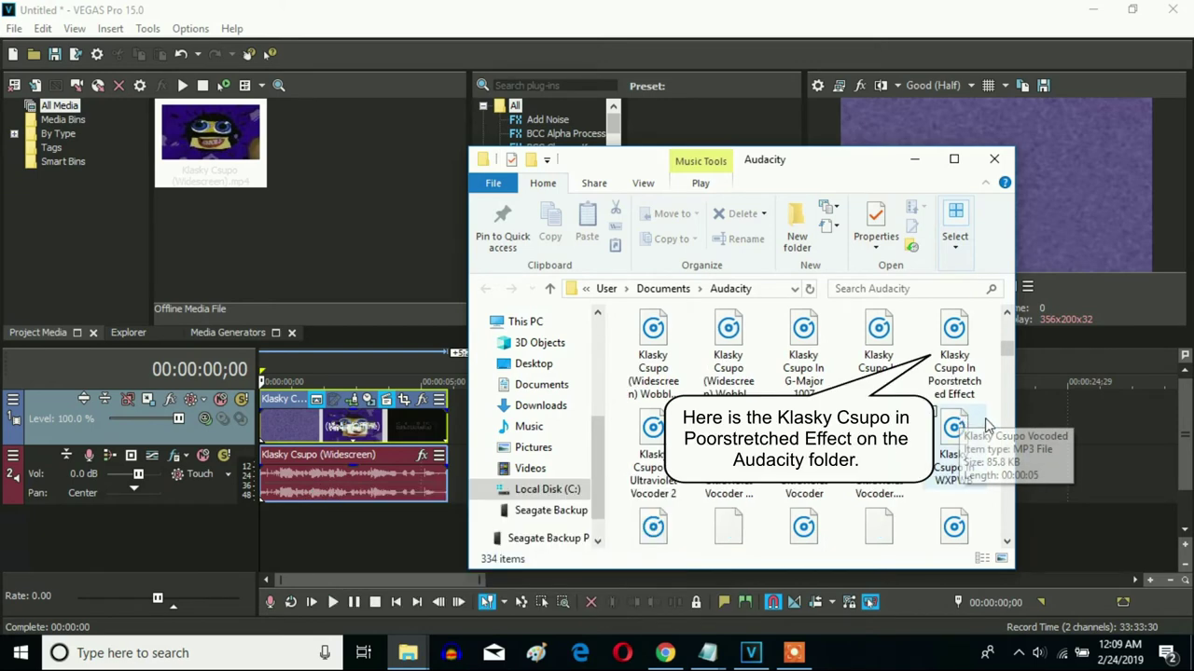
left_click(960, 373)
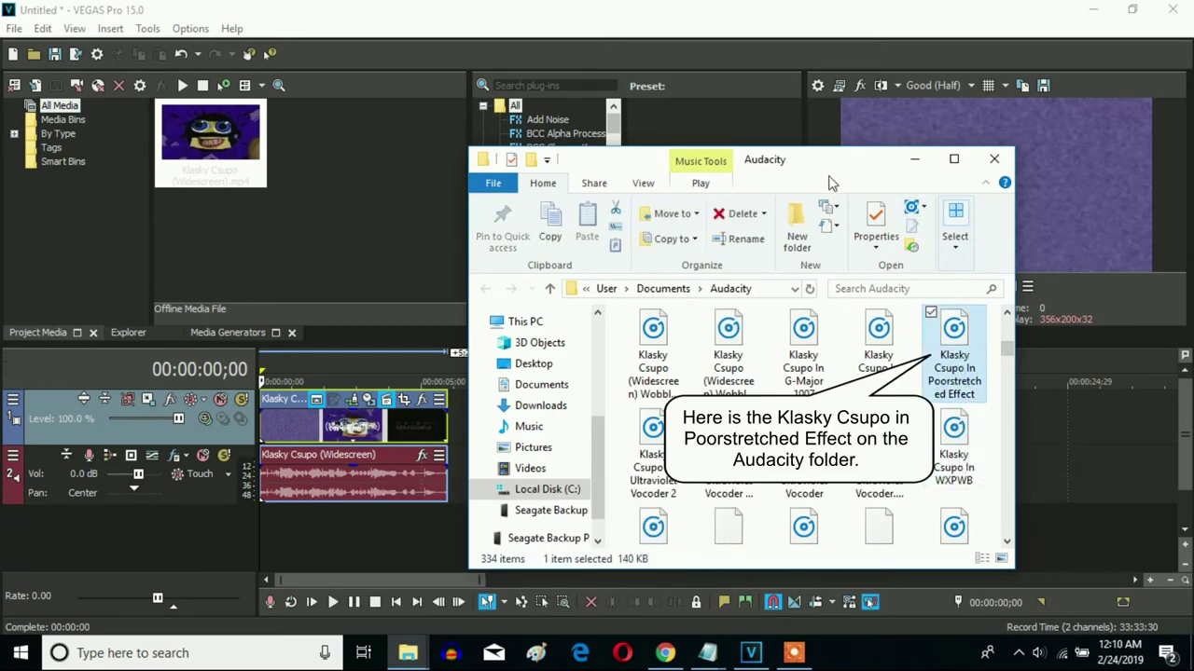
- Add the Klasky Csupo In Poorstretched Effect file to the VEGAS Pro audio track, directly after the existing audio clip
left_click_drag(808, 170, 913, 189)
left_click_drag(1053, 368, 461, 494)
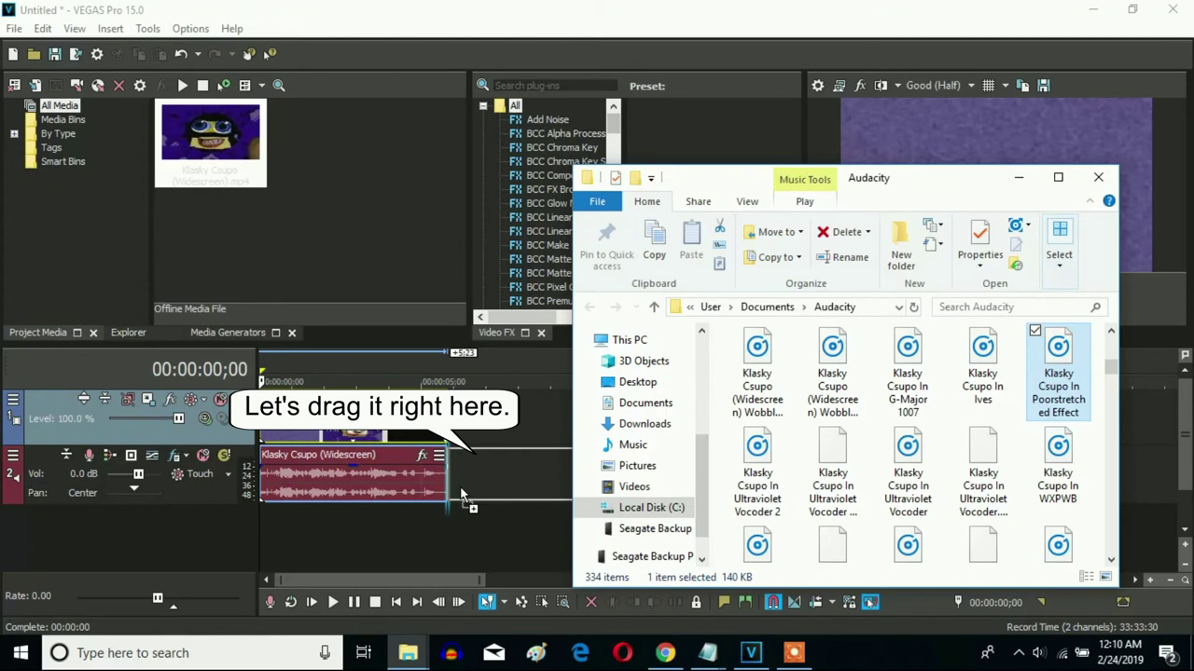
left_click_drag(461, 495, 449, 494)
- Return the playhead to the project start and delete the original Klasky Csupo (Widescreen) audio clip
left_click(379, 481)
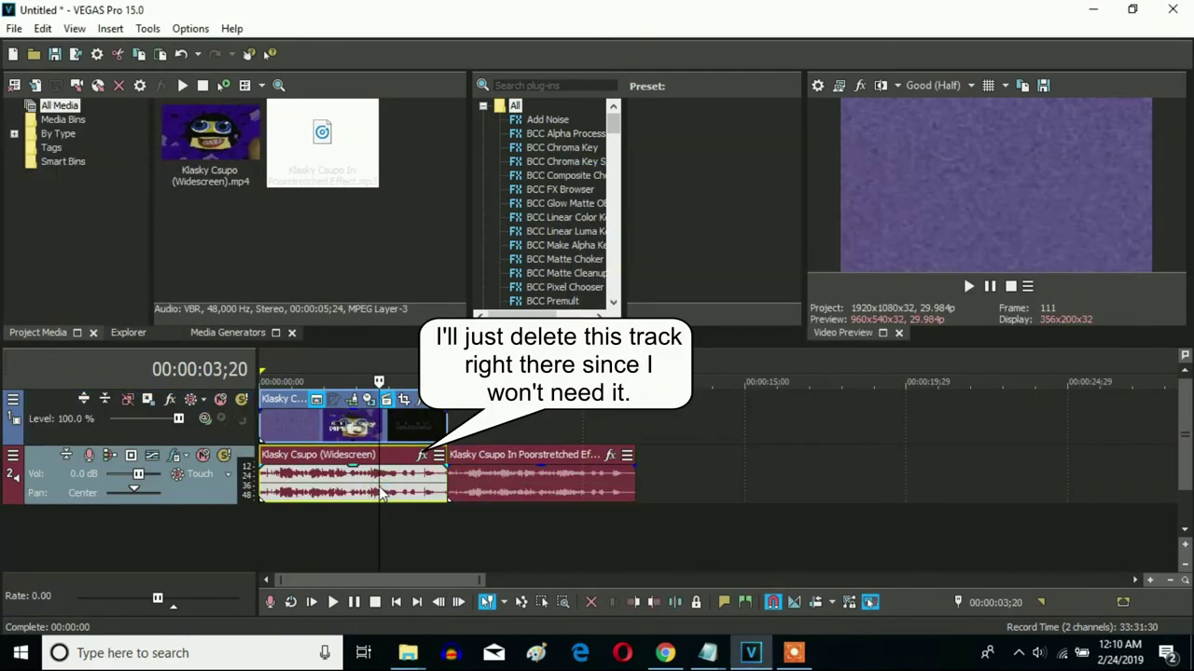
key("Home")
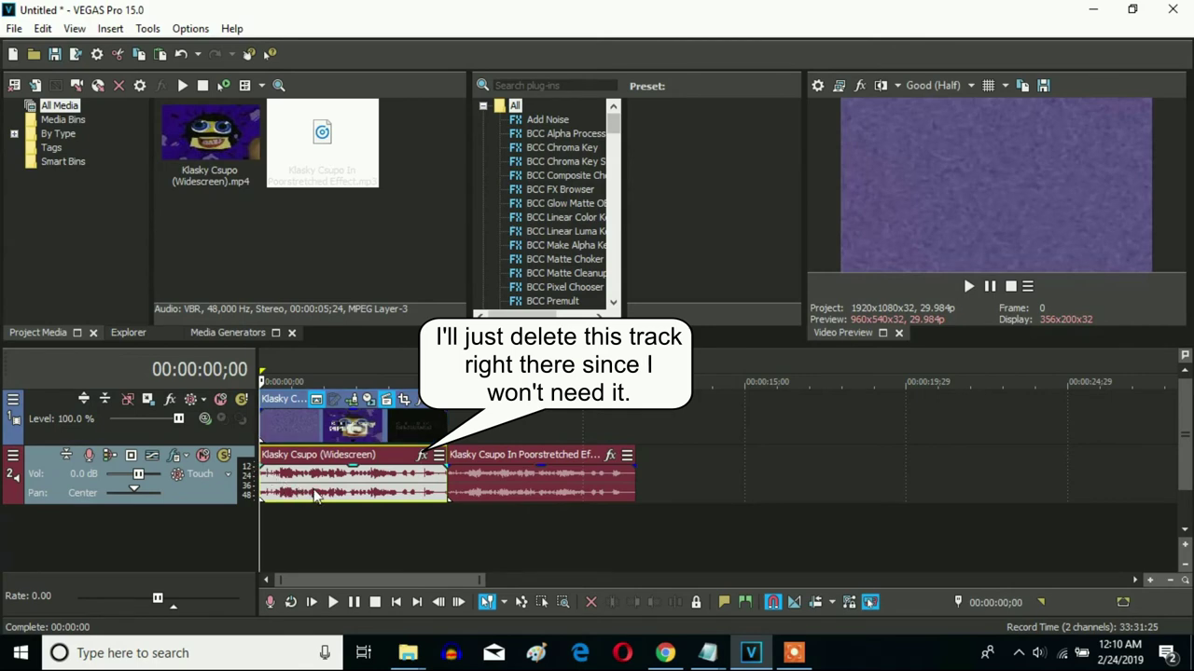
key("Delete")
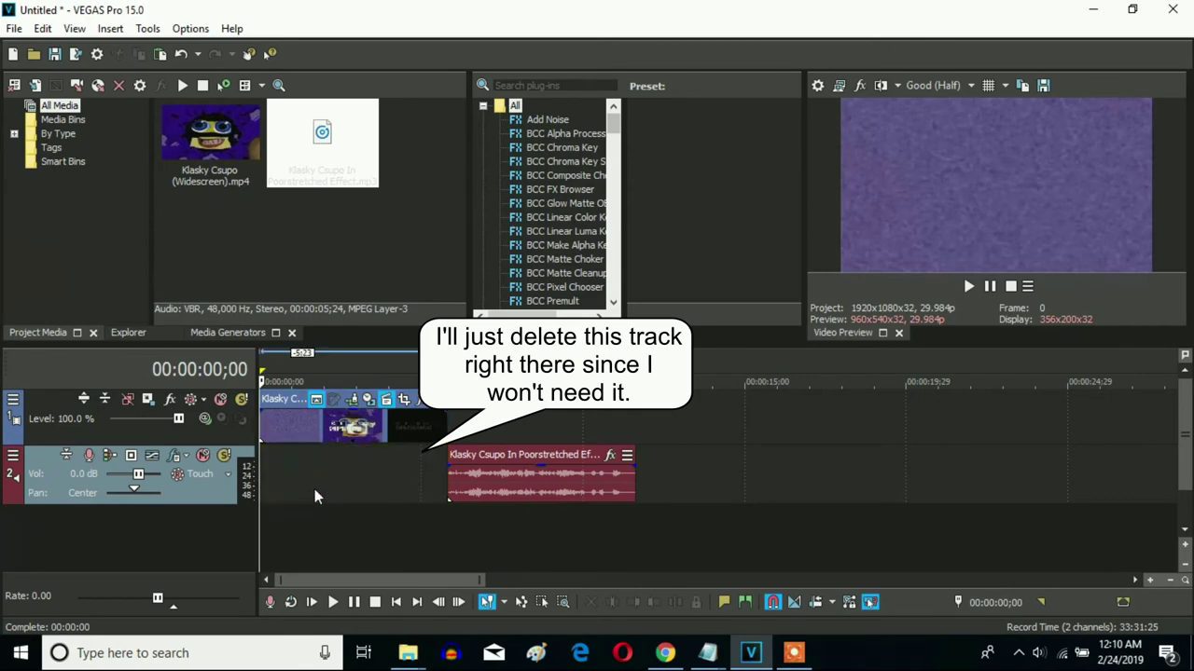
- Move the Poorstretched audio clip to the start of the timeline under the video and align its end with the video's end
left_click_drag(570, 494, 382, 495)
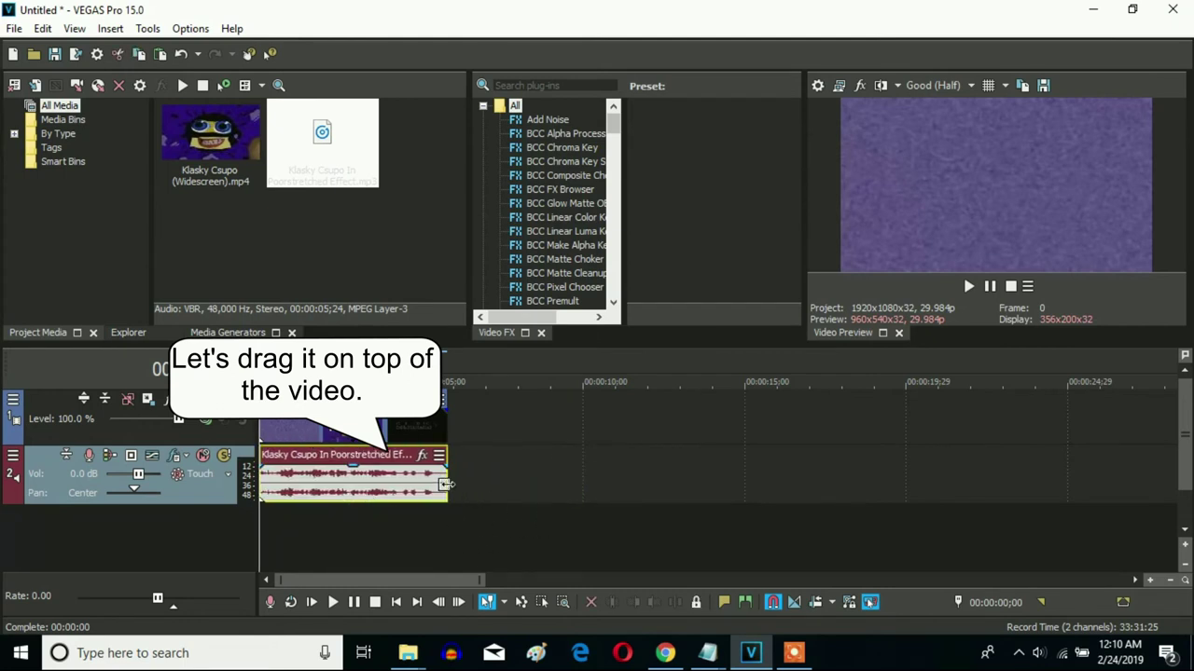
left_click(446, 484)
scroll(547, 506, "up", 8)
left_click_drag(733, 486, 708, 488)
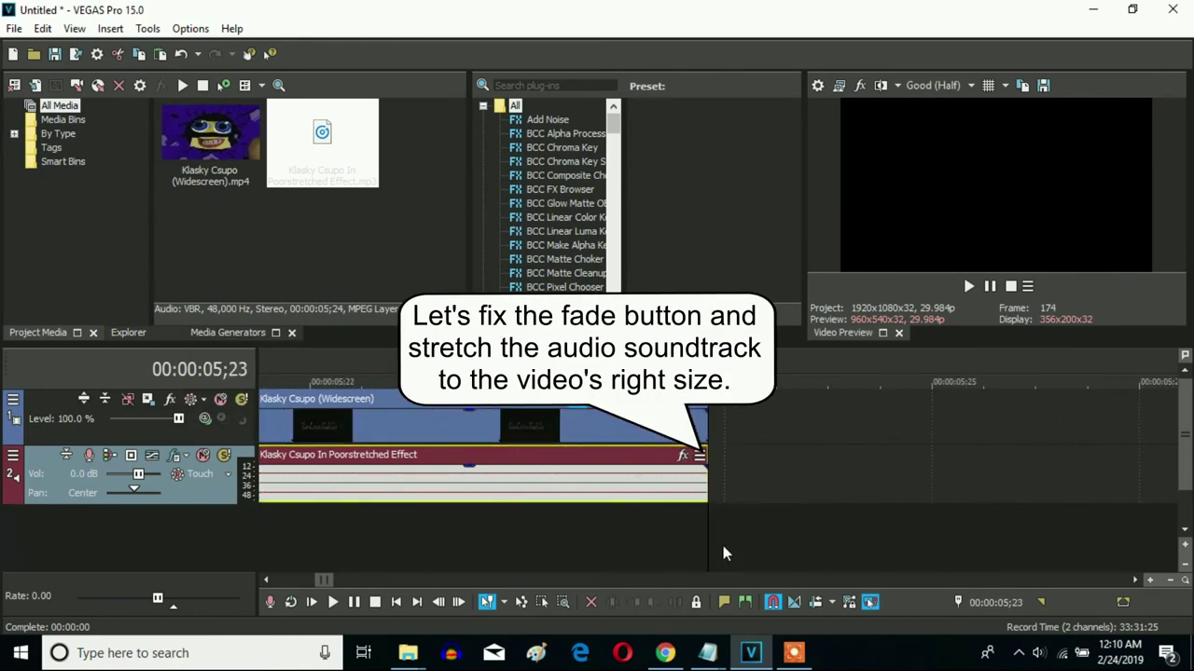
- Duplicate the video track containing the Klasky Csupo clip
scroll(722, 554, "down", 4)
scroll(724, 554, "down", 6)
scroll(652, 522, "up", 2)
right_click(491, 421)
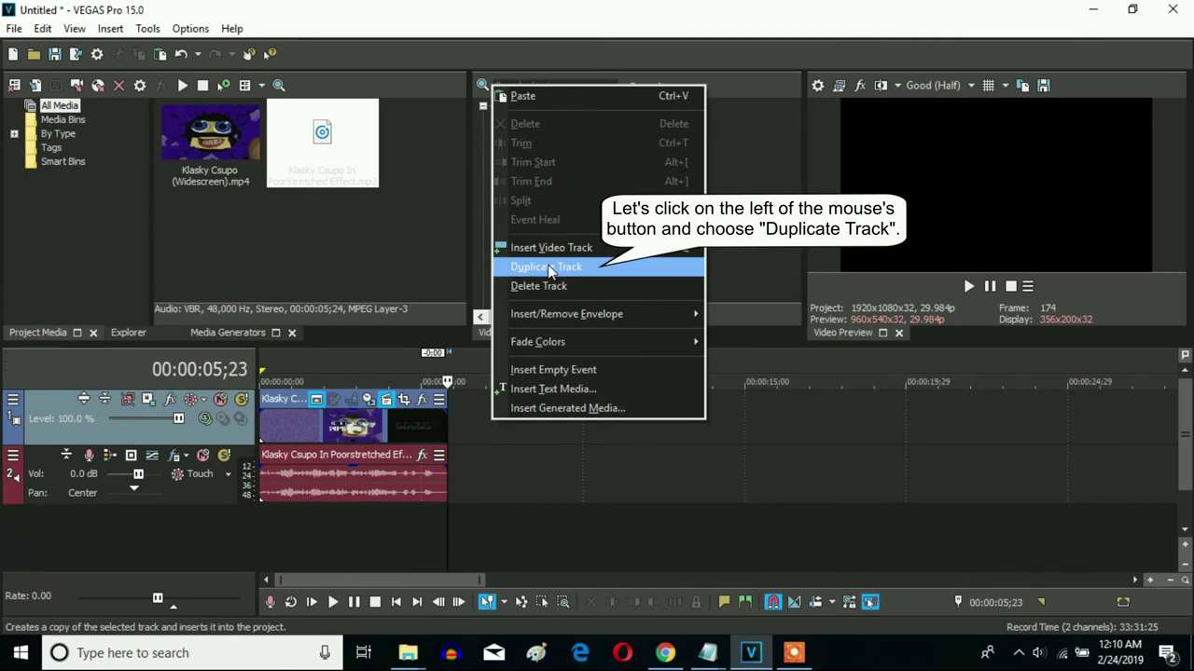
left_click(548, 269)
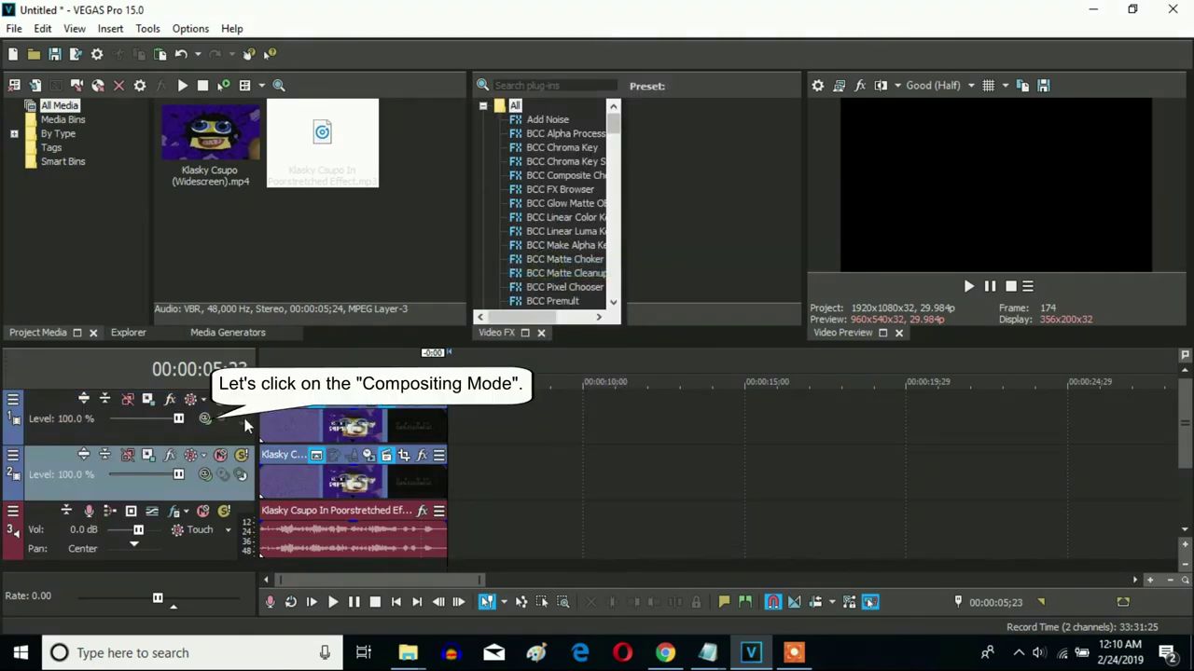
- Set the upper video track's compositing mode to Difference
left_click(268, 435)
left_click(205, 419)
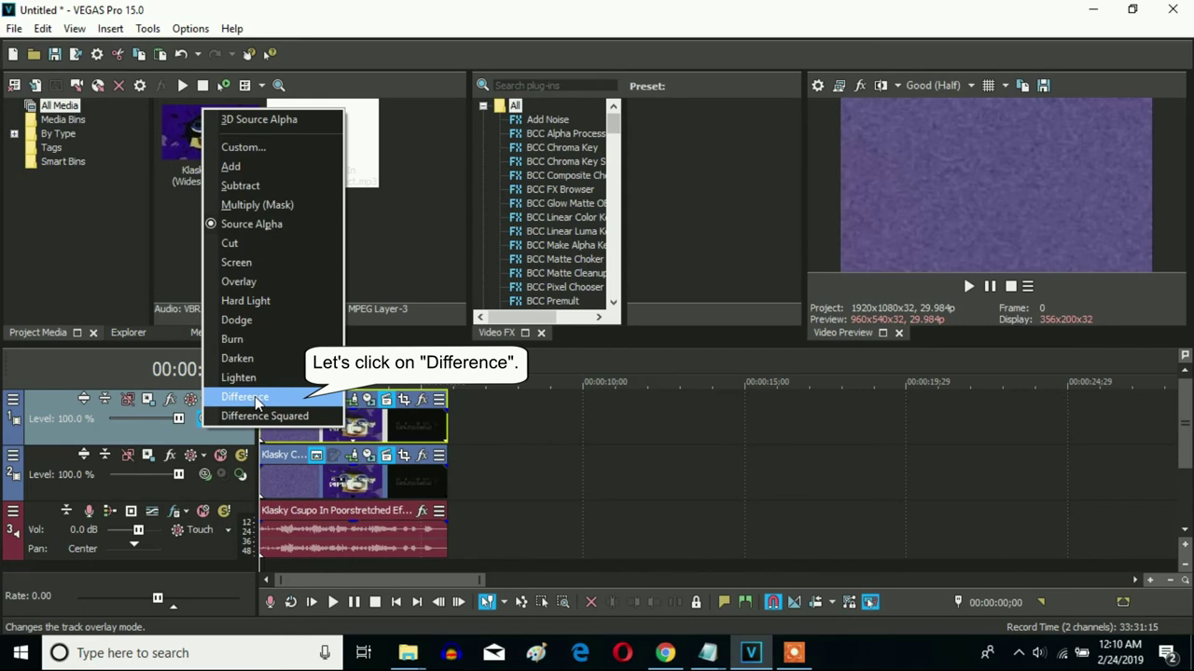
left_click(244, 397)
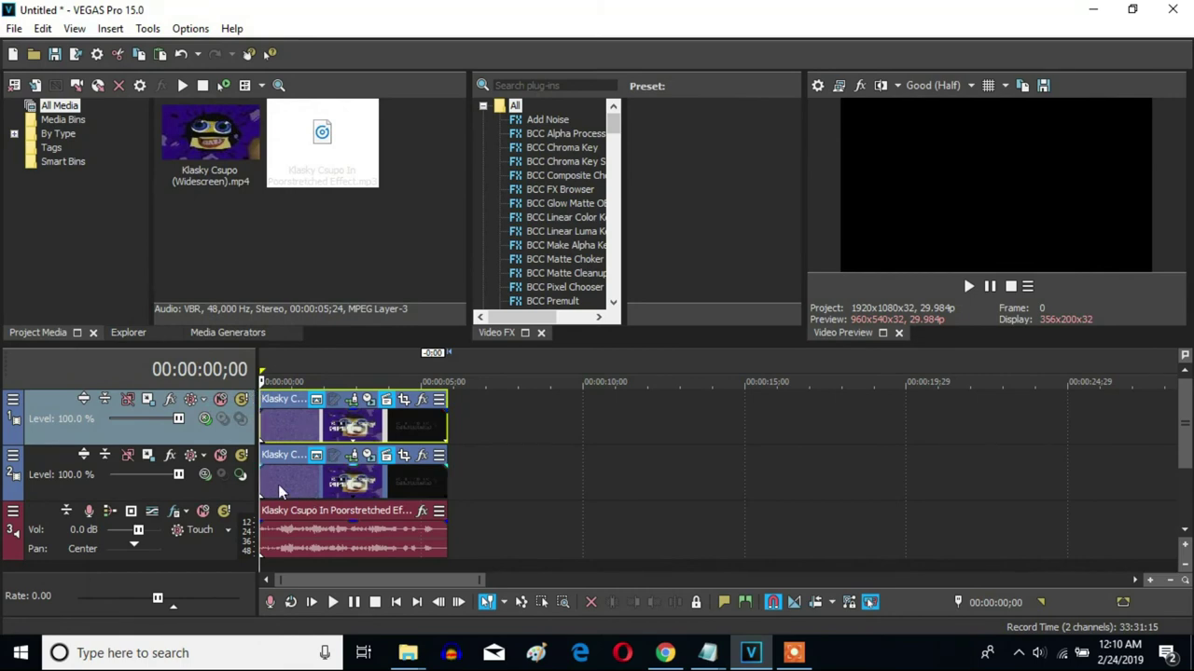
- Apply the LAB Adjust effect with the Desaturate preset to the video clip on the lower video track
right_click(315, 480)
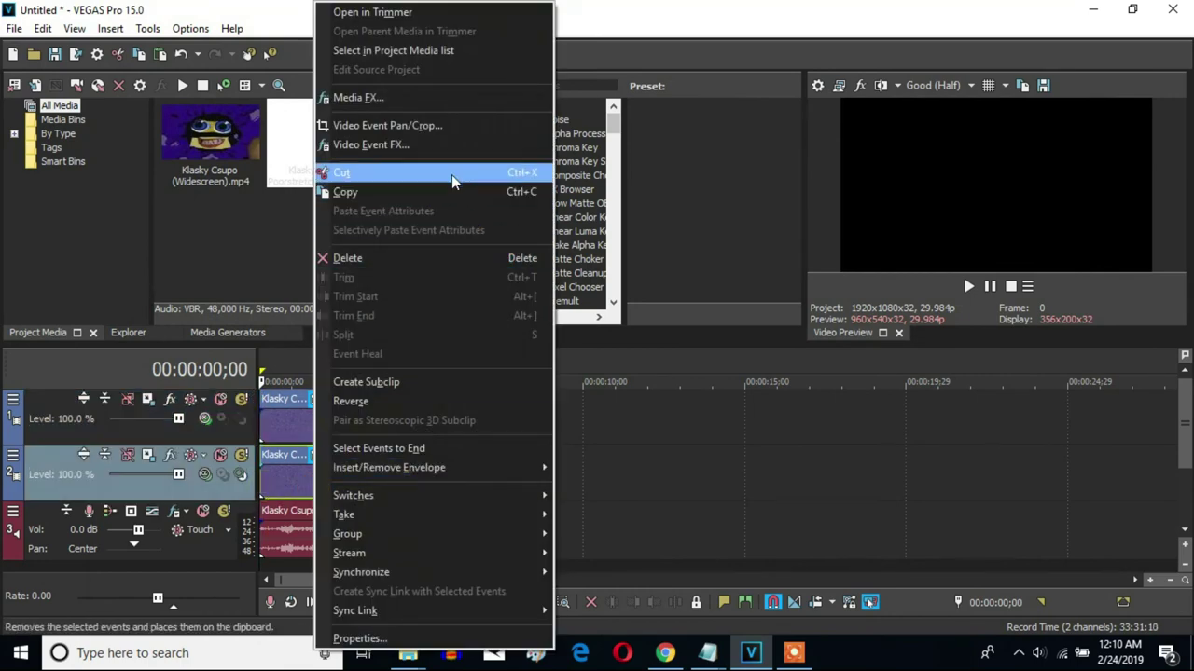
left_click(438, 126)
left_click_drag(608, 130, 611, 188)
left_click(552, 244)
scroll(708, 241, "down", 4)
scroll(706, 246, "down", 2)
left_click(706, 246)
left_click_drag(679, 397, 572, 317)
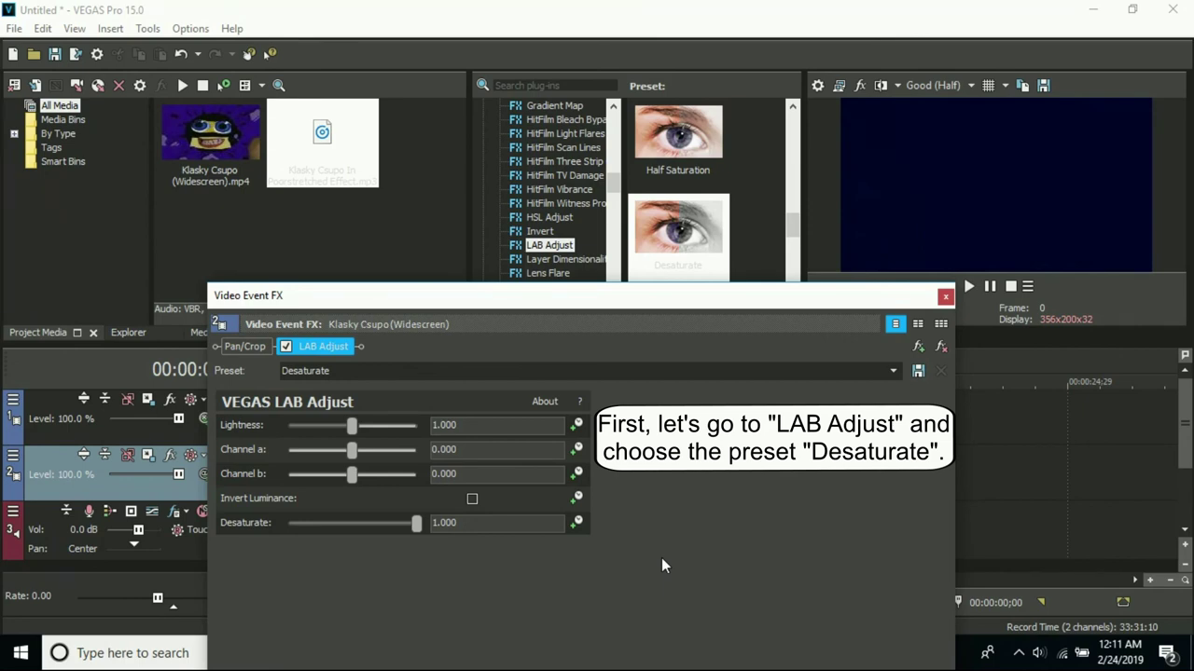
- Add the Brightness and Contrast effect with the custom preset Contrast Center: 0.000 to the same clip and close the effect settings
scroll(564, 198, "up", 10)
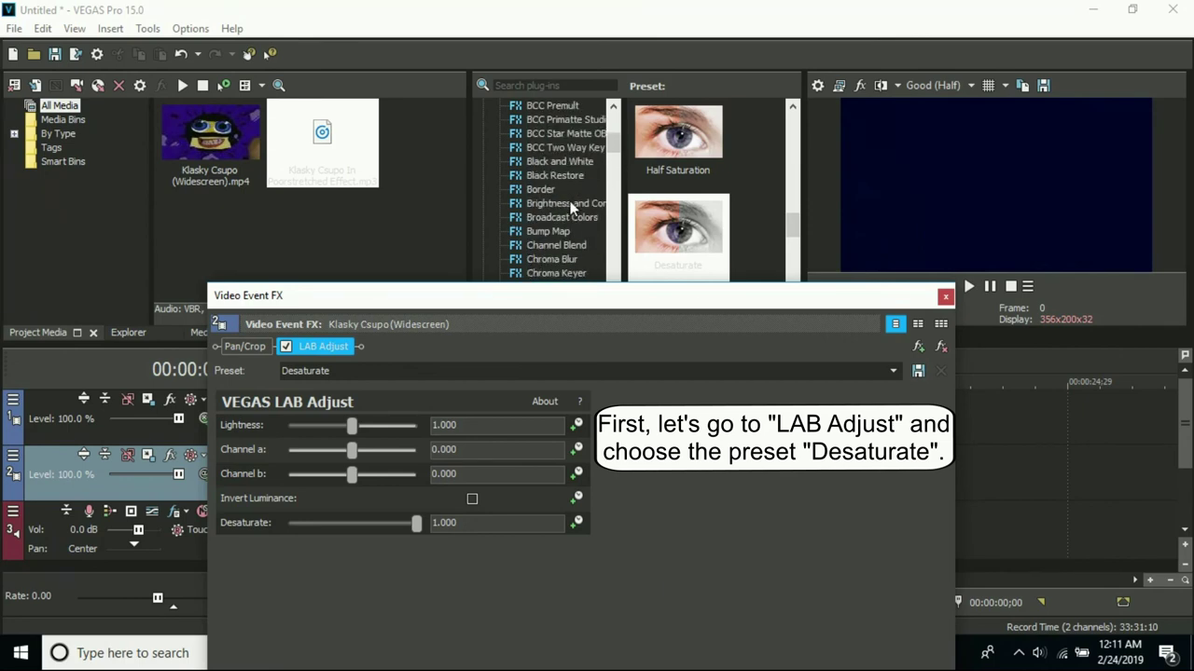
left_click(586, 206)
left_click_drag(793, 131, 798, 278)
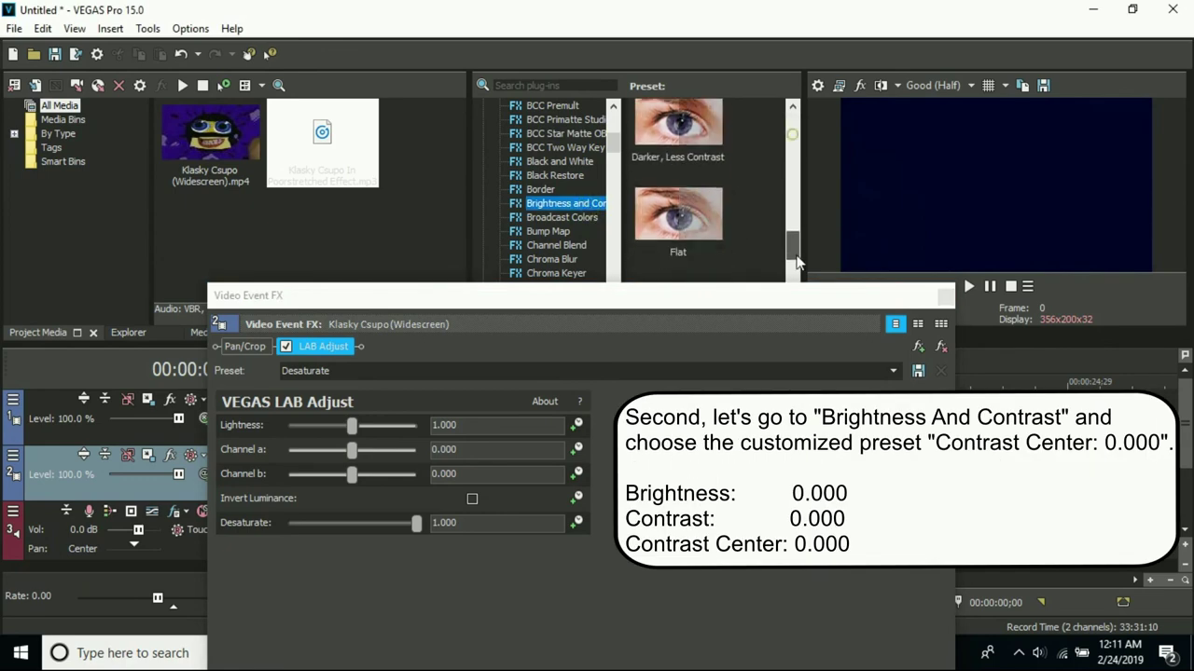
double_click(678, 228)
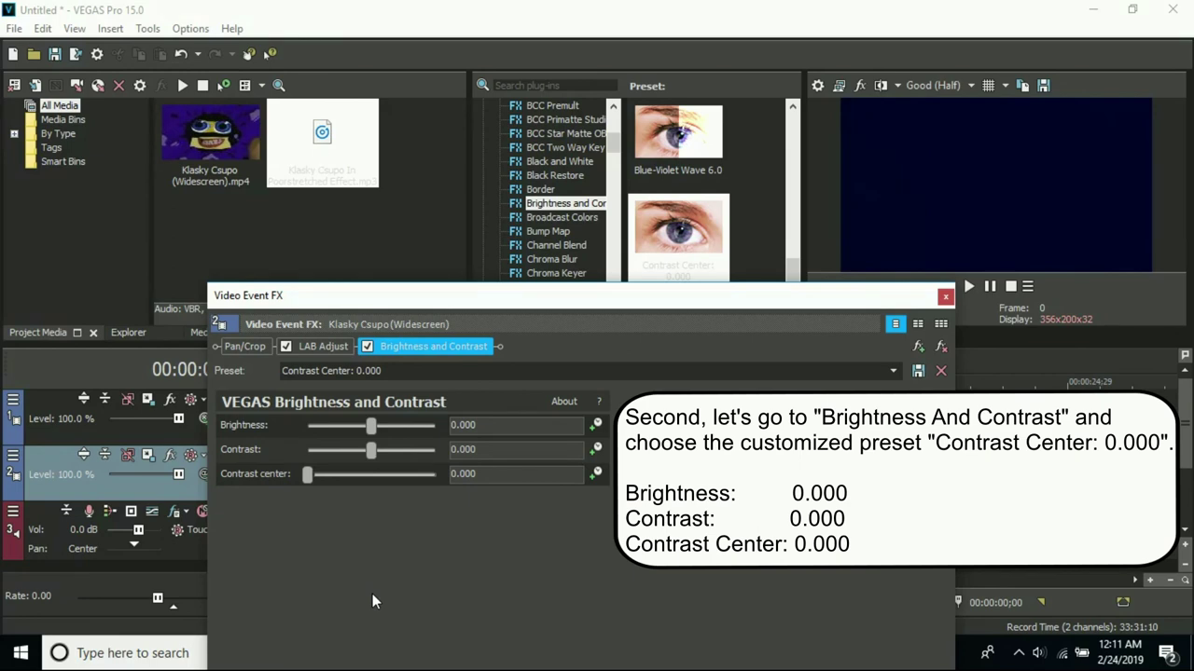
left_click(945, 296)
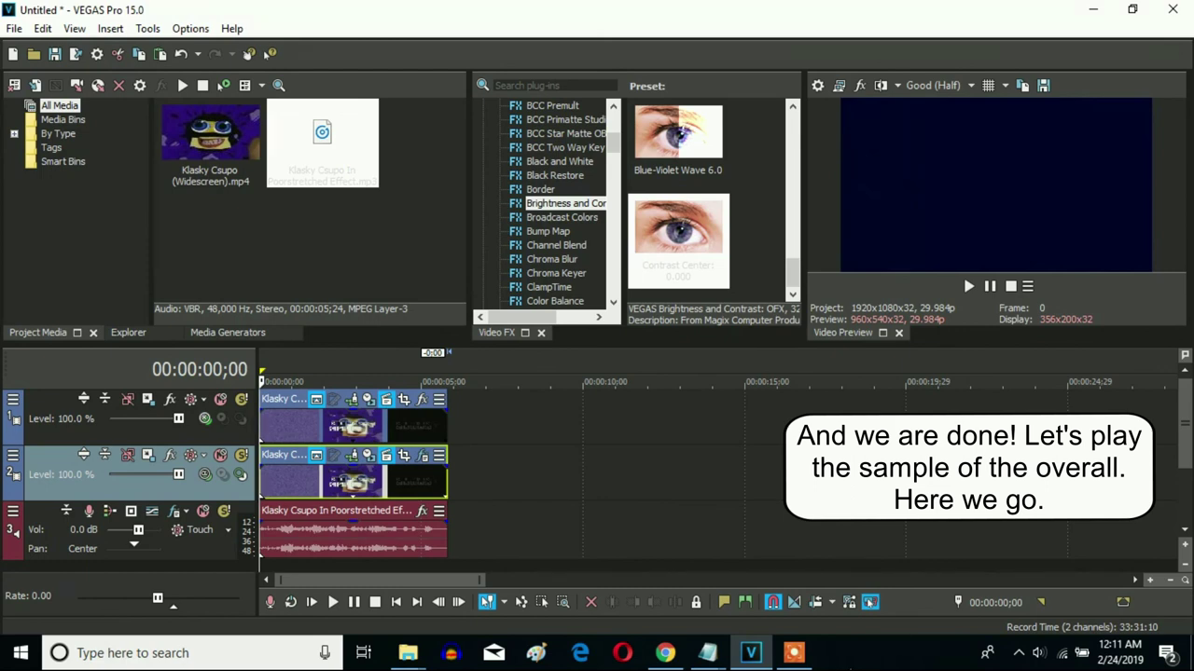
- Play the finished video with its Poorstretched audio from the start, and pause after the clips end
left_click(968, 288)
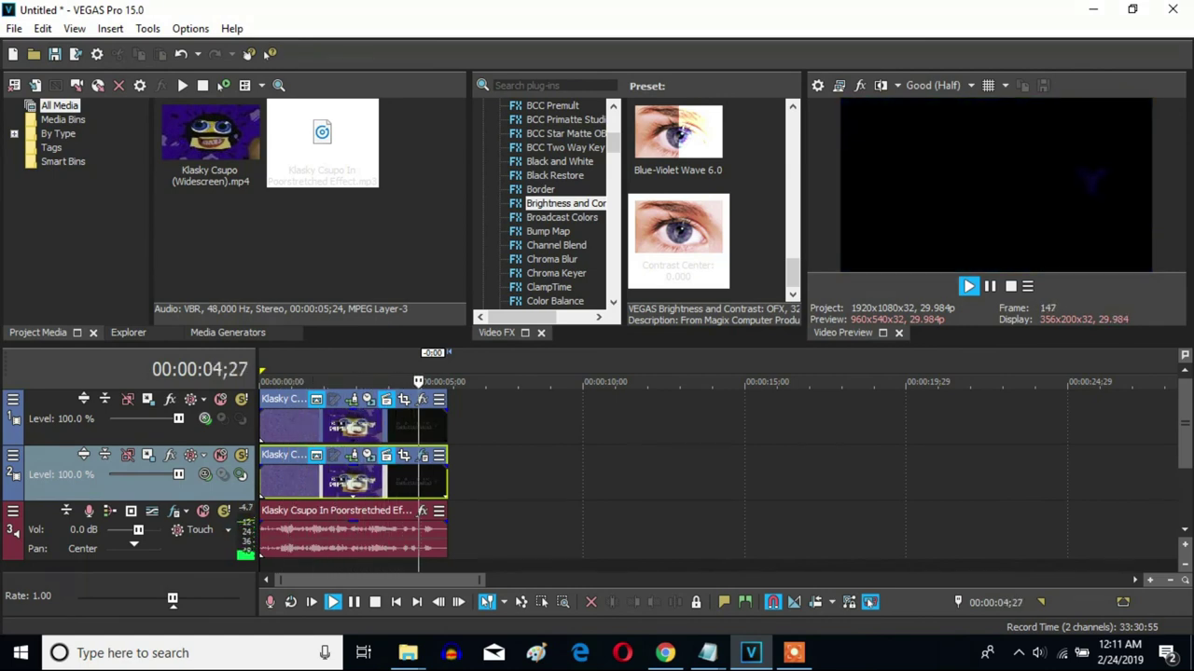
left_click(989, 286)
left_click(793, 653)
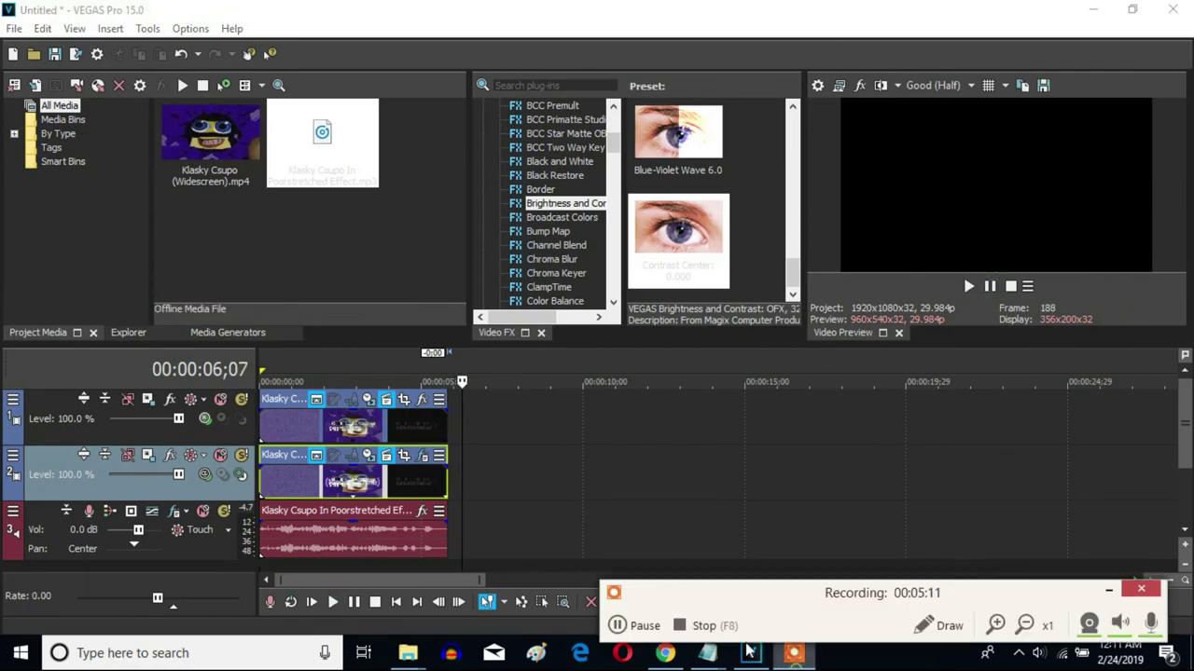